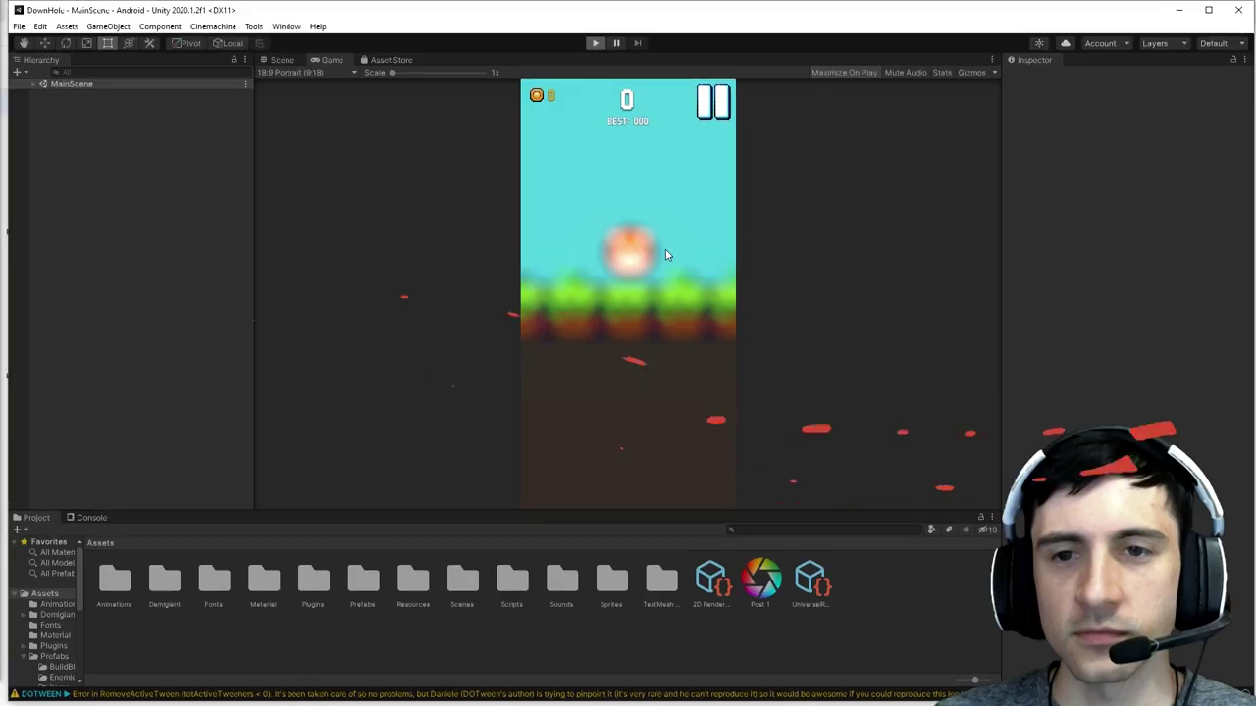
# Start the DownHole game in Unity's Play mode with Ctrl+P
pyautogui.hotkey('ctrl', 'p')
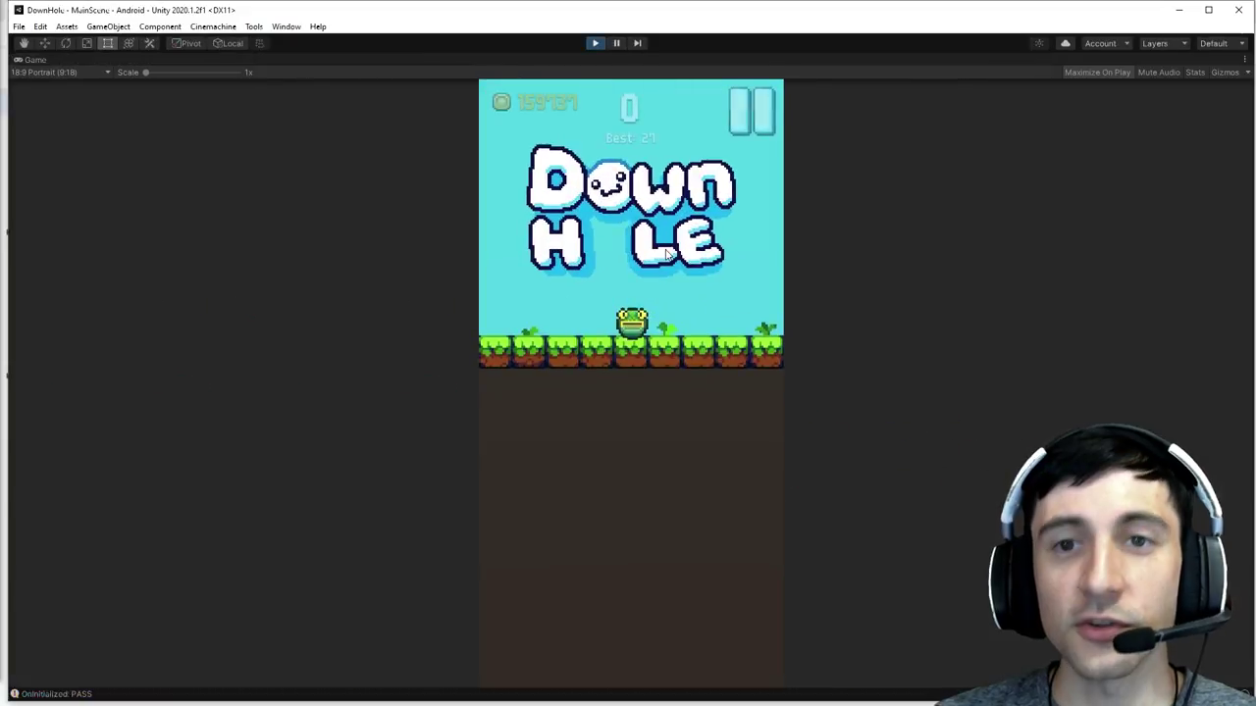
# Play Down Hole, breaking blocks and the red block by the chest, then smash an orange block
pyautogui.click(634, 357)
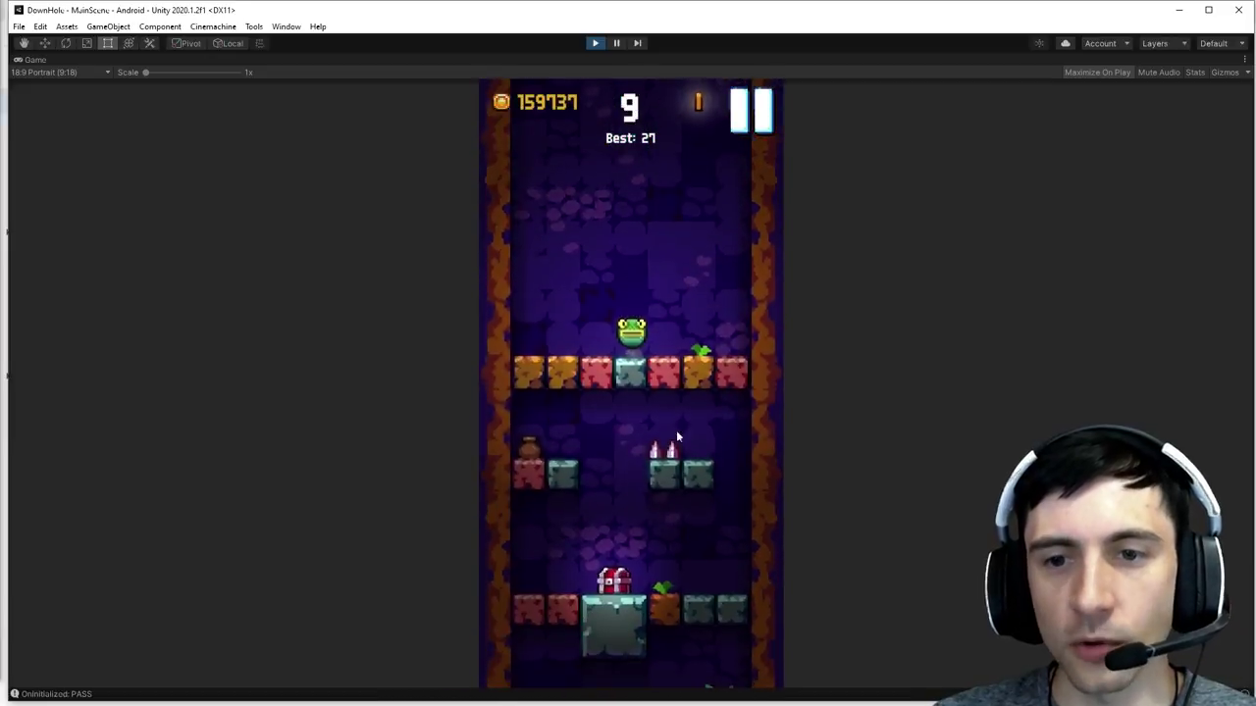
pyautogui.click(603, 358)
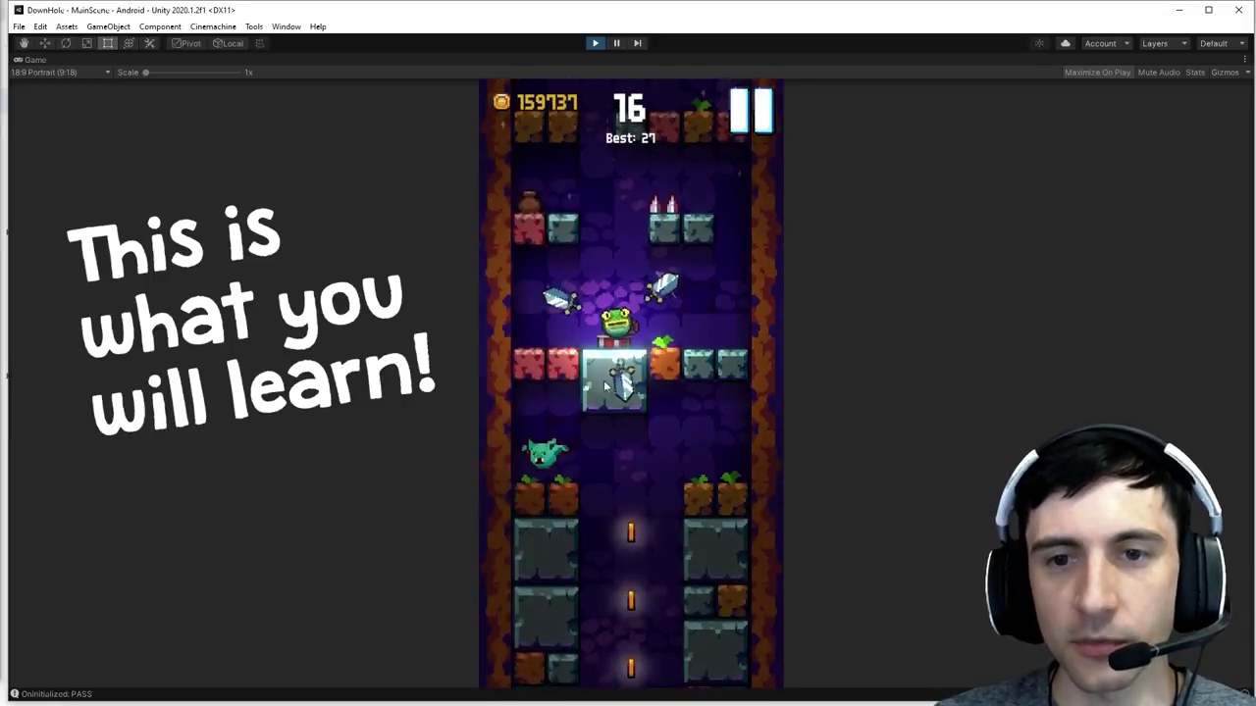
pyautogui.click(554, 357)
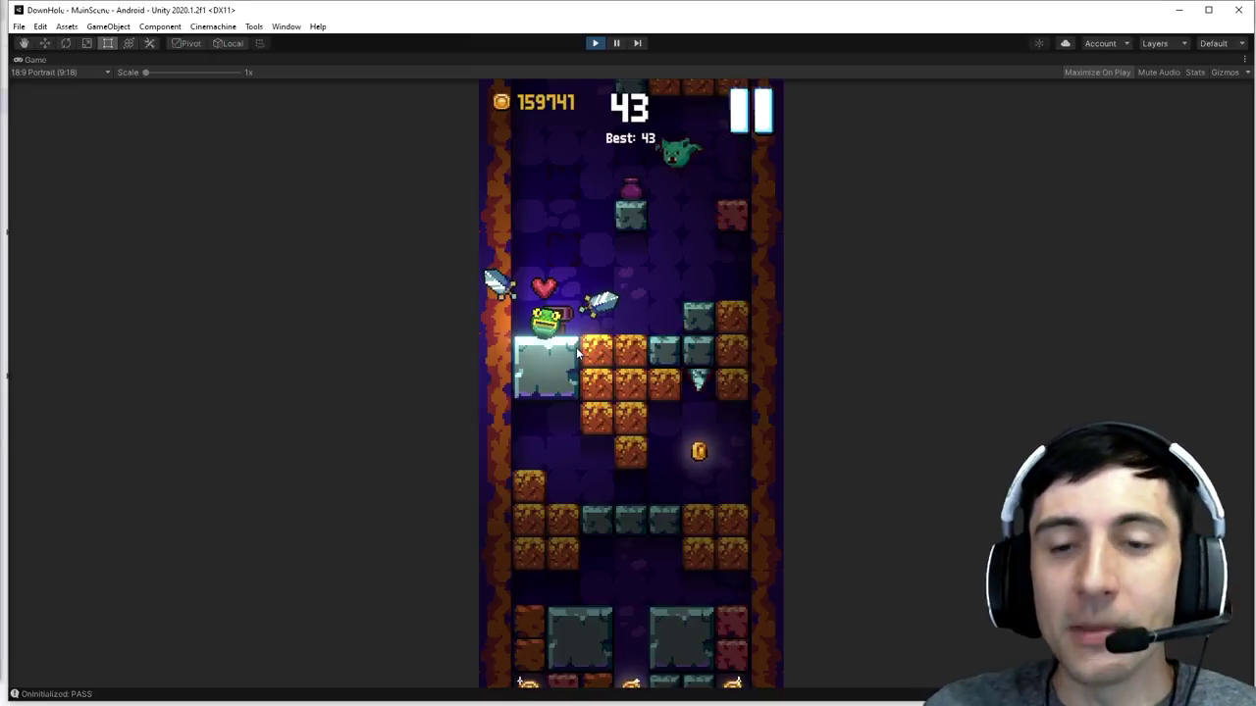
pyautogui.moveTo(577, 354)
pyautogui.mouseDown()
pyautogui.moveTo(596, 398)
pyautogui.moveTo(623, 373)
pyautogui.moveTo(665, 220)
pyautogui.mouseUp()
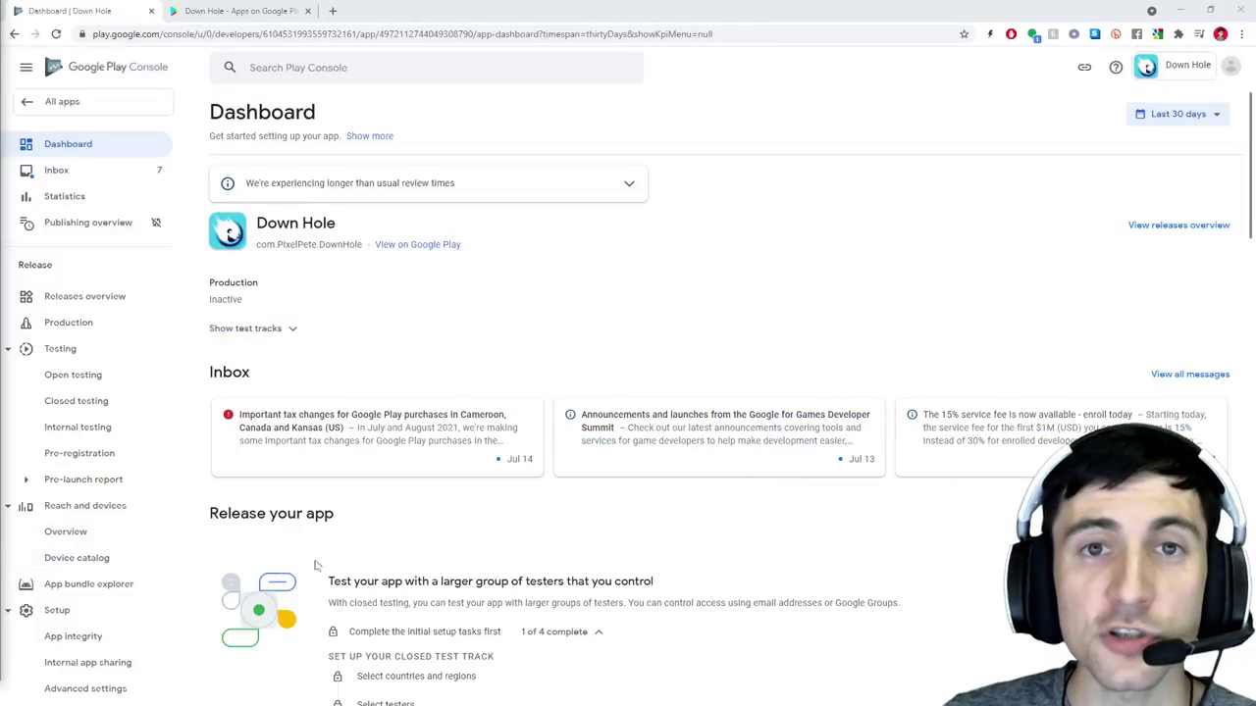
# Open Down Hole's public Google Play store page, then return to the Dashboard tab
pyautogui.click(424, 245)
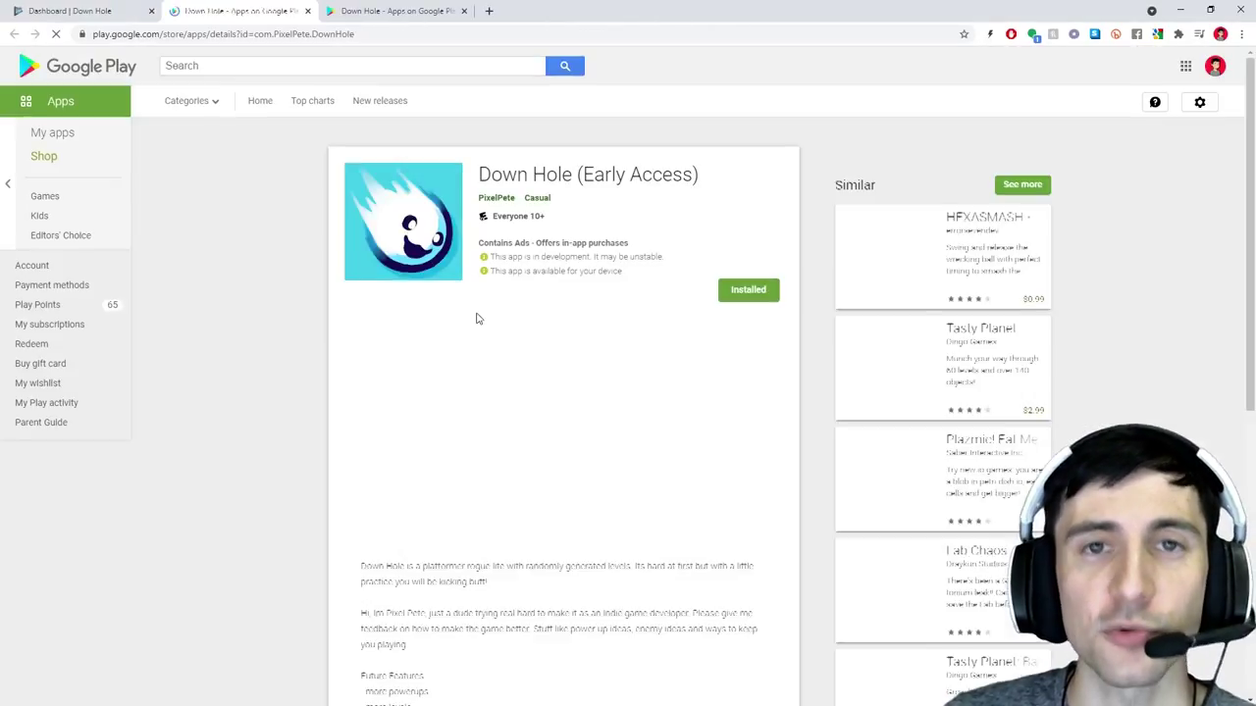
pyautogui.click(98, 12)
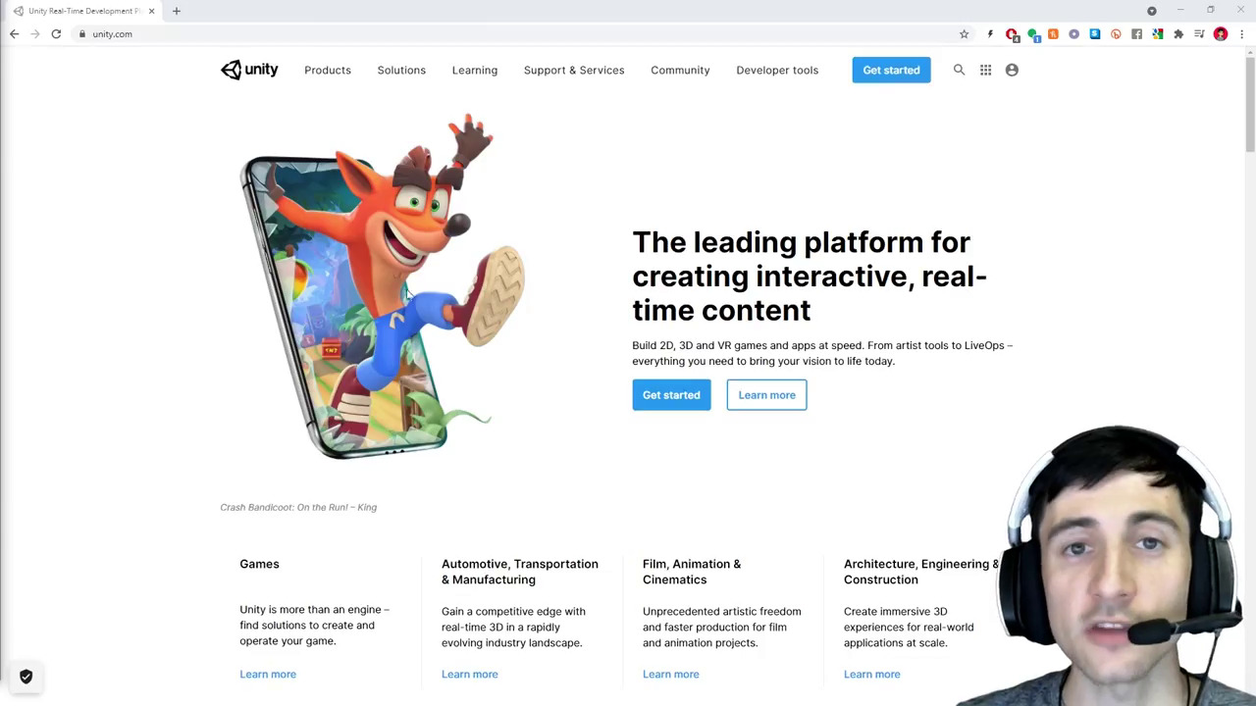
# On Unity's pricing page, choose the free Personal plan under the Individual plans
pyautogui.click(893, 85)
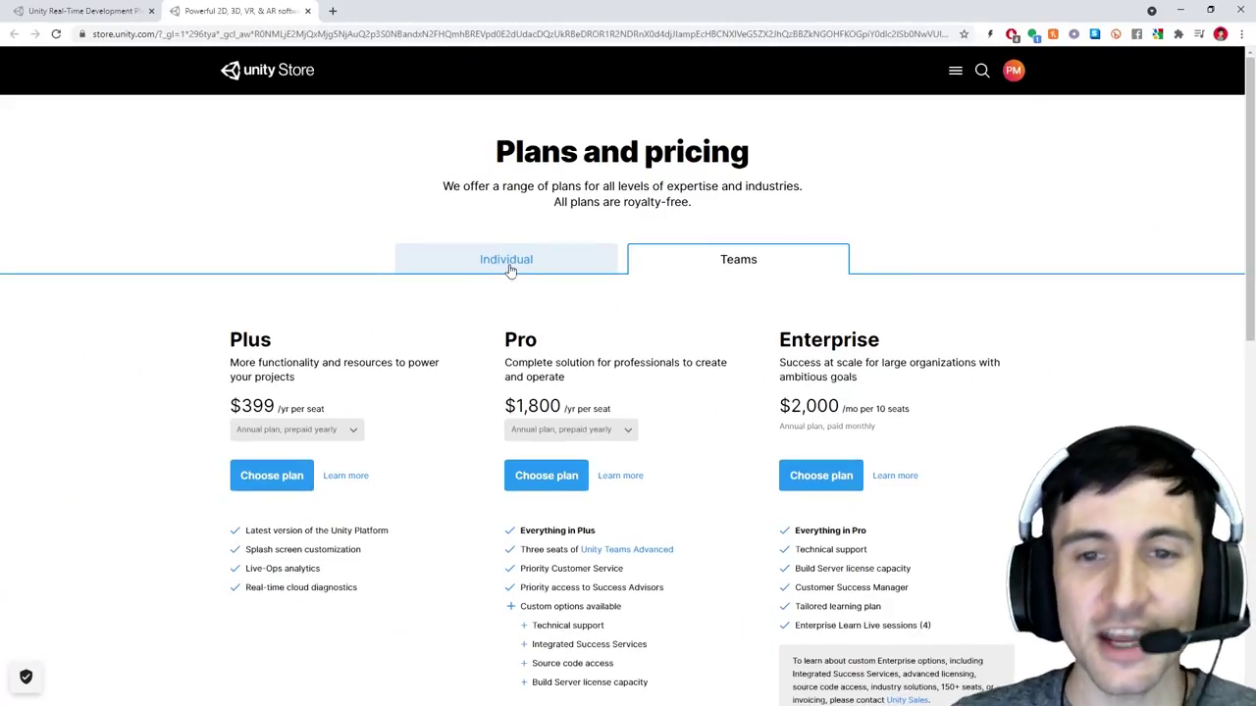
pyautogui.click(511, 263)
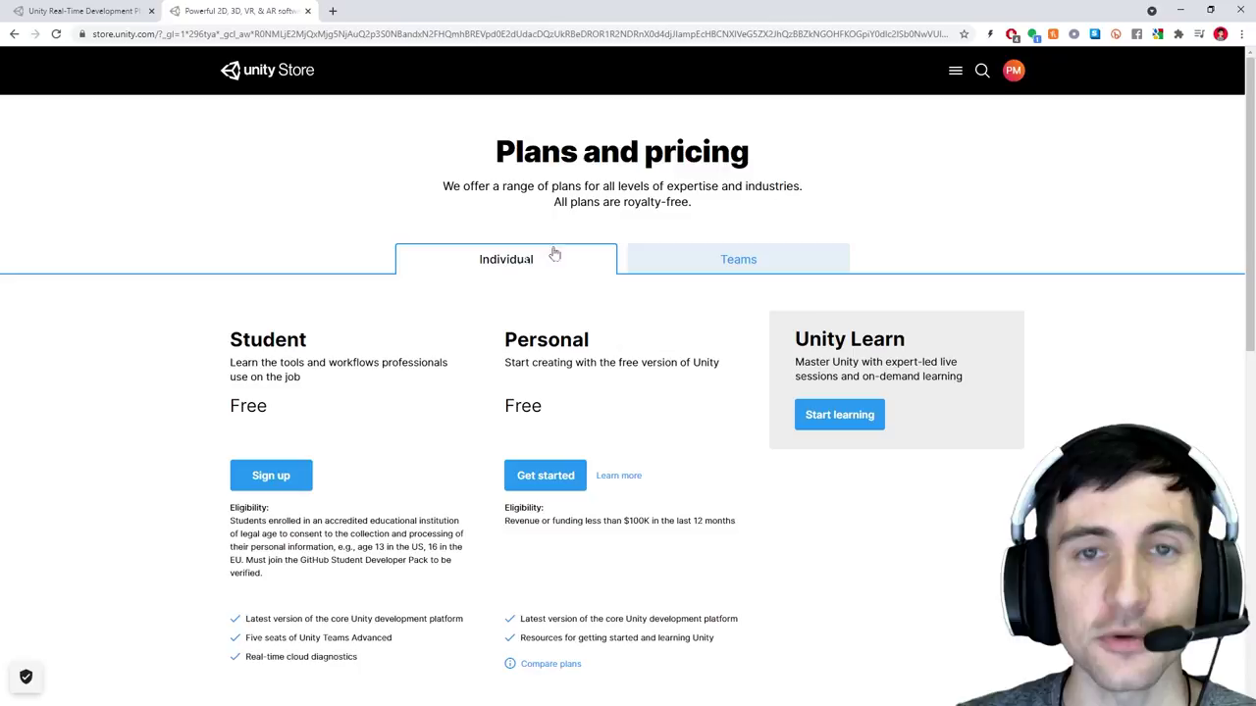
pyautogui.scroll(-1, 387, 346)
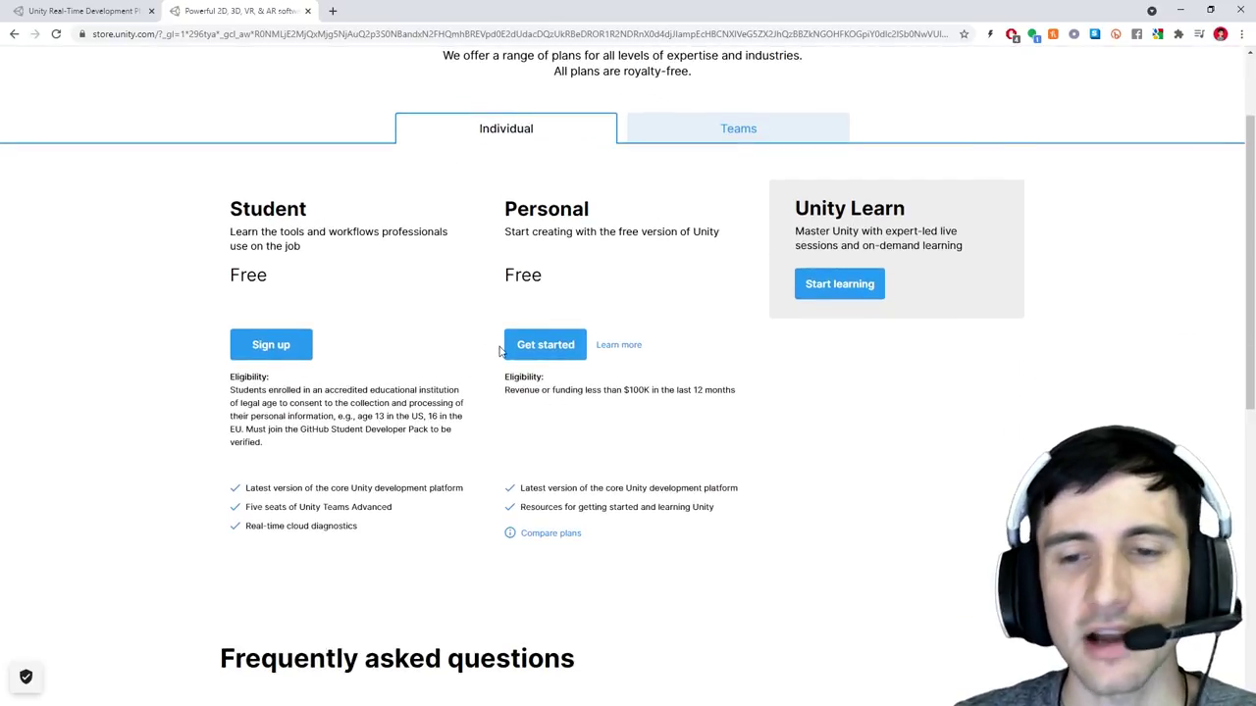
pyautogui.click(546, 345)
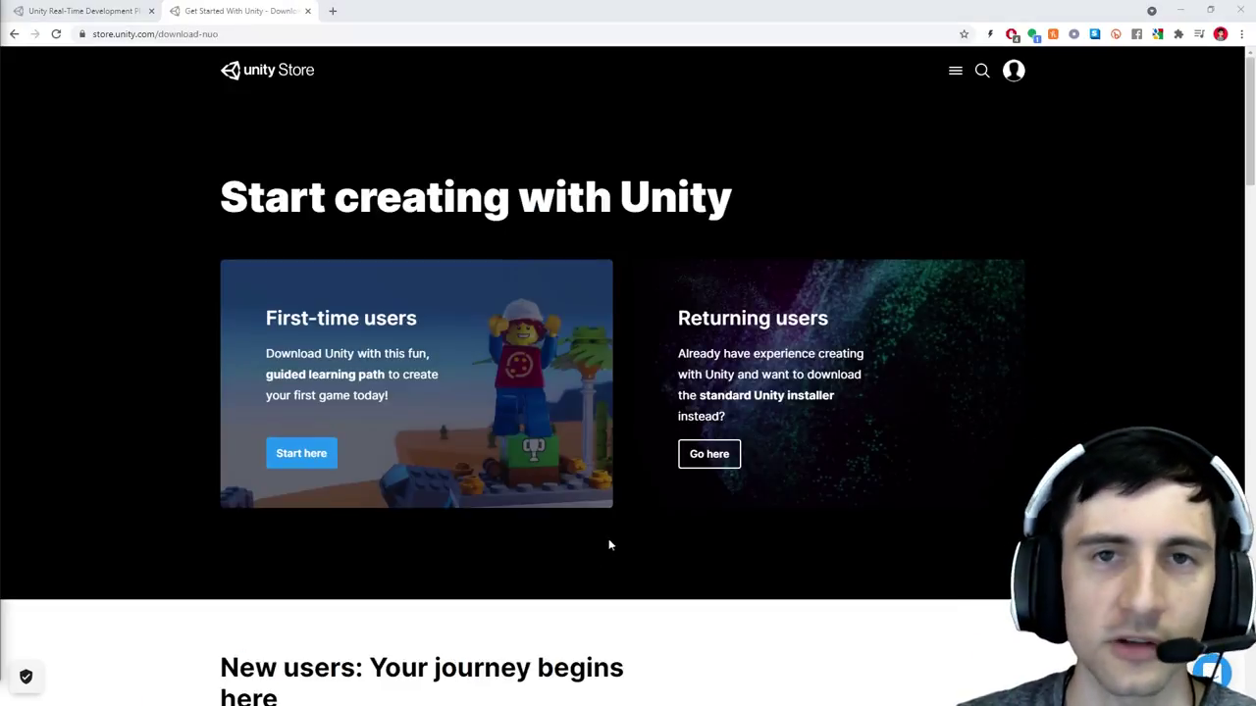
# Download UnityHubSetup.exe, run it from its folder and accept the licence agreement
pyautogui.click(303, 456)
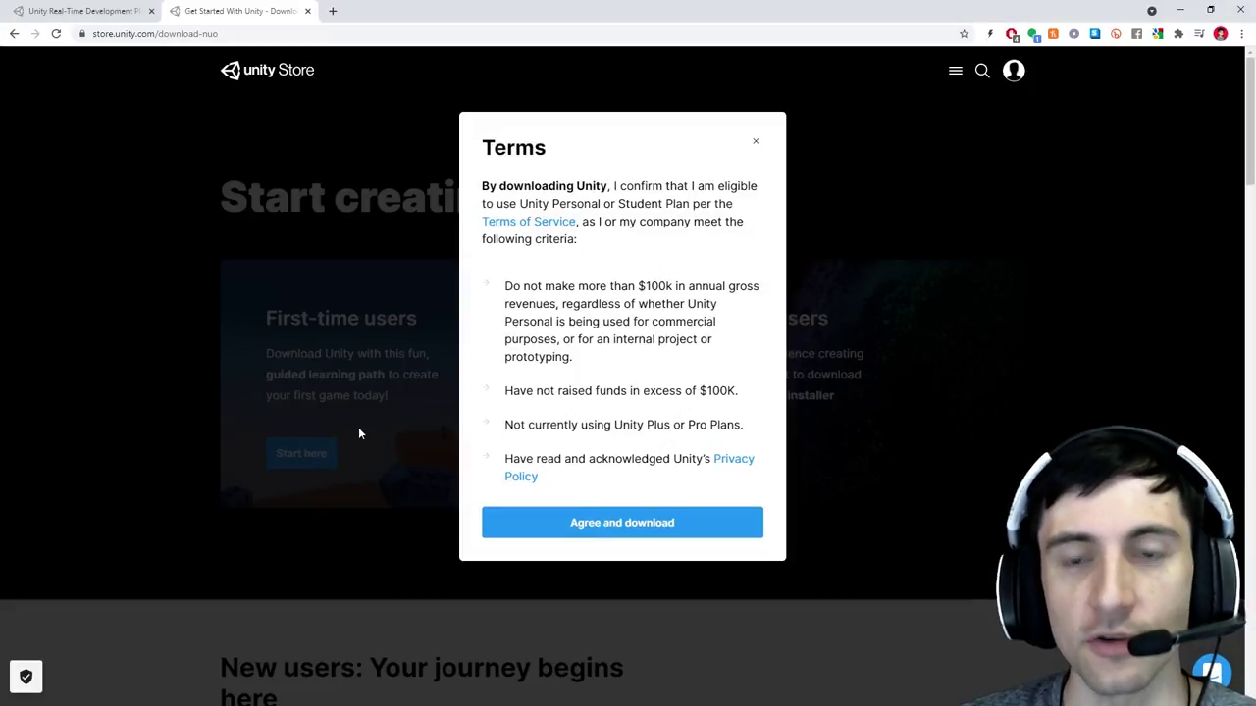
pyautogui.click(603, 523)
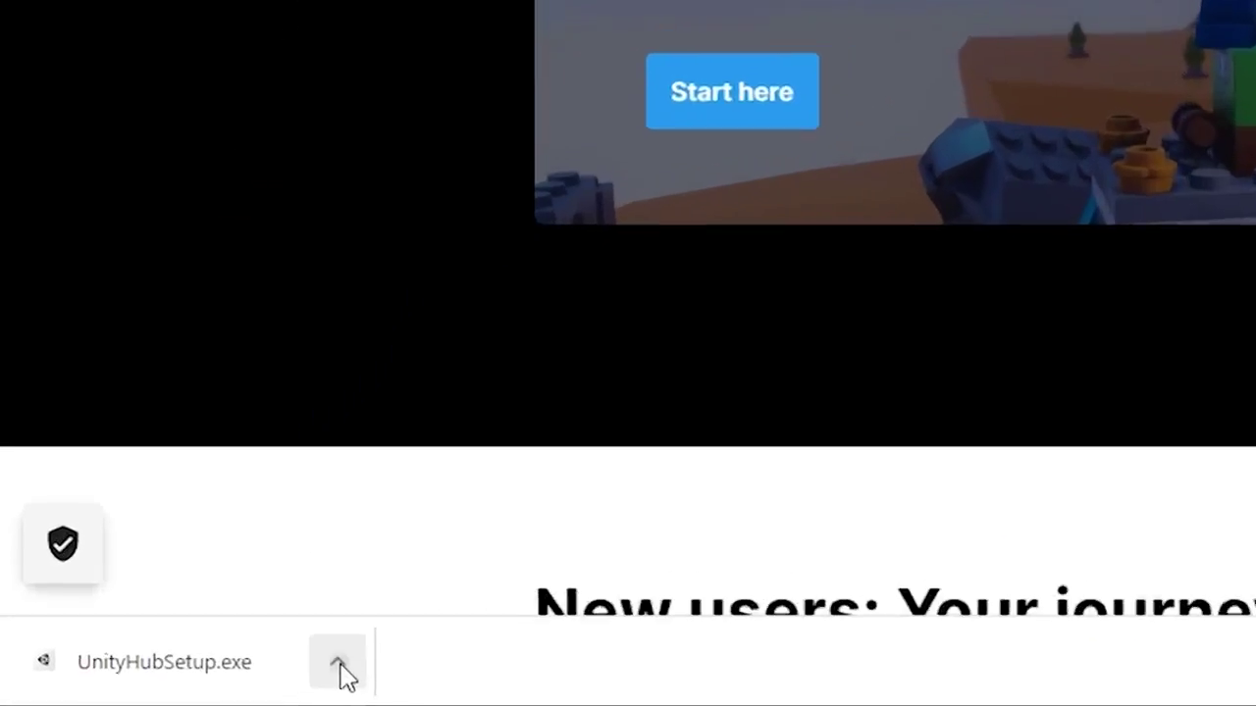
pyautogui.click(140, 691)
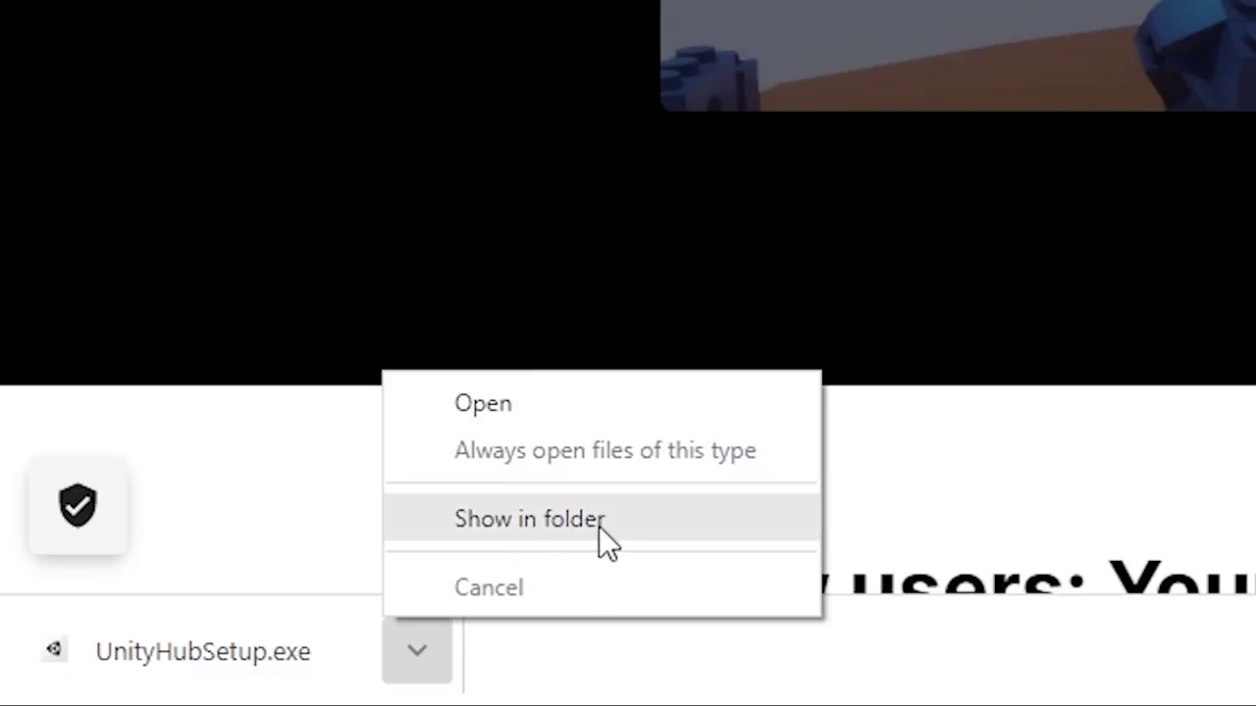
pyautogui.click(657, 522)
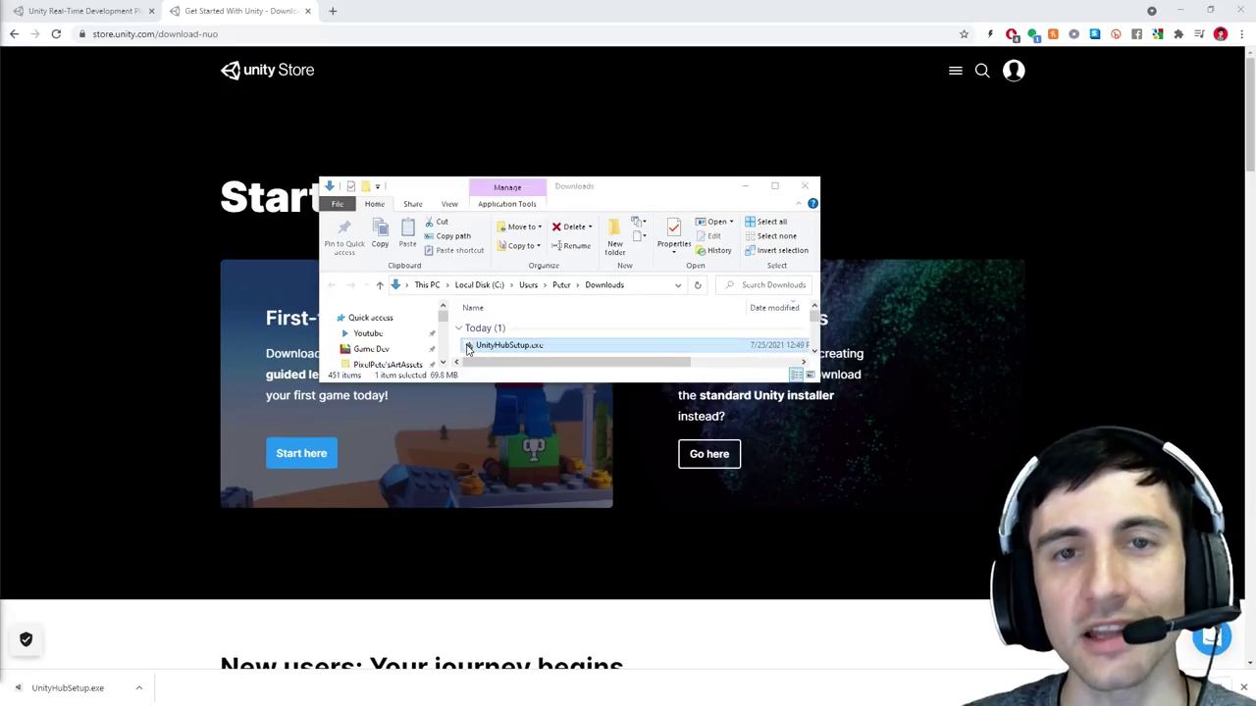
pyautogui.doubleClick(470, 347)
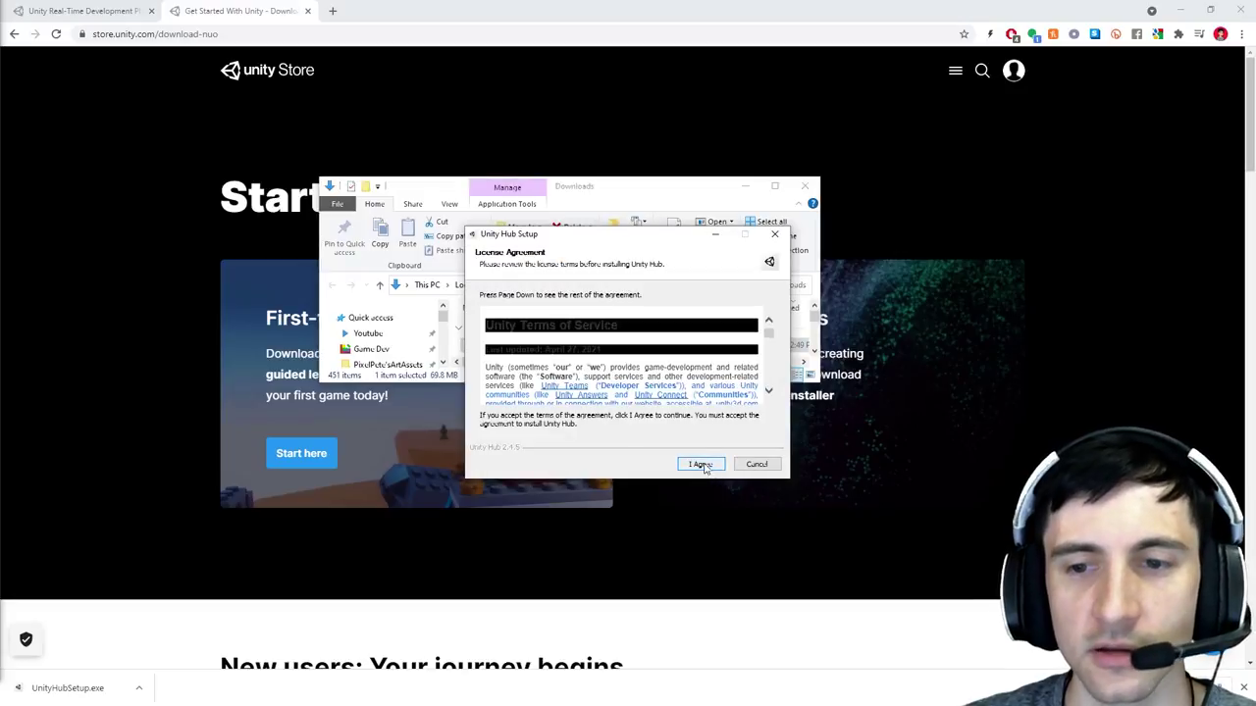
pyautogui.click(701, 466)
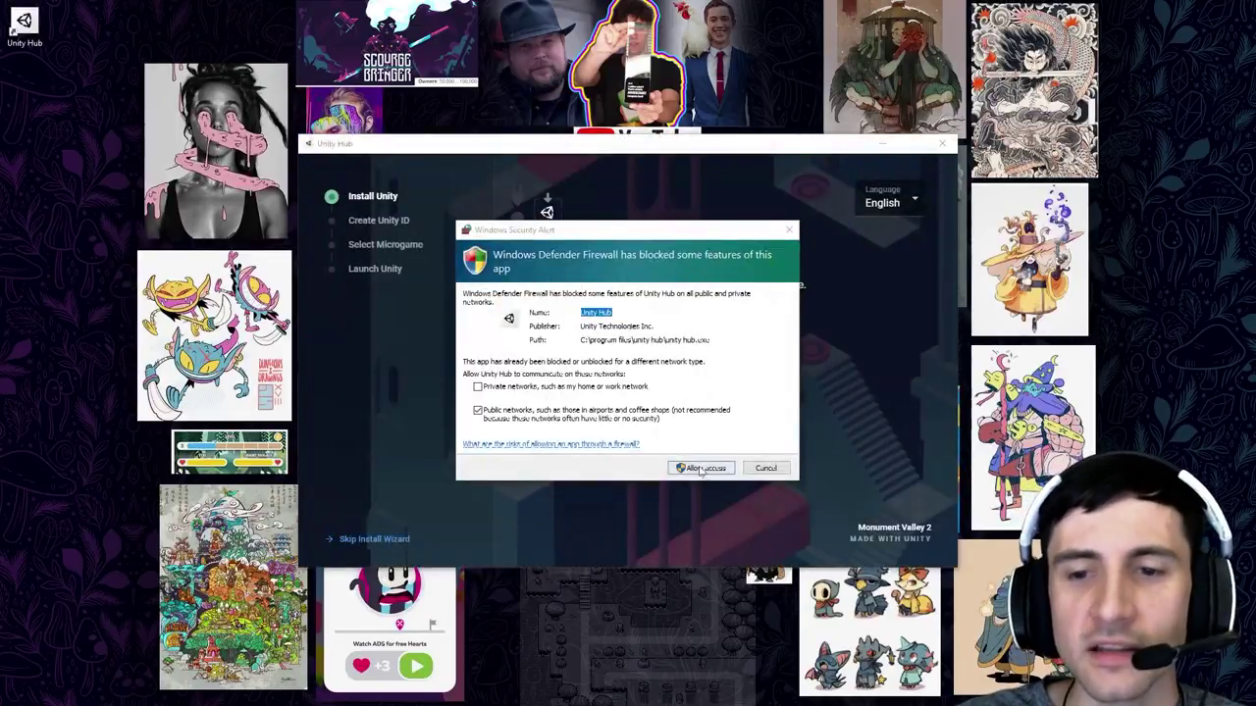
# Allow Unity Hub through the firewall, install Unity 2020.3 and enter the new account's details
pyautogui.click(702, 469)
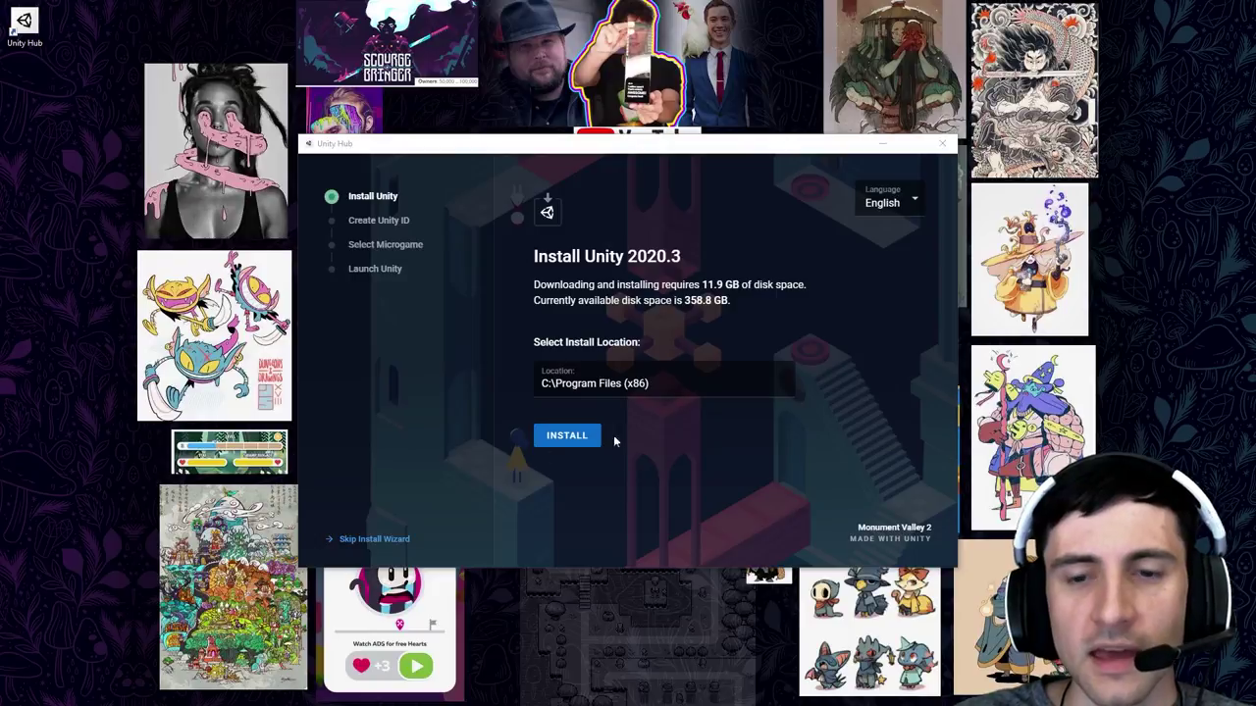
pyautogui.click(564, 442)
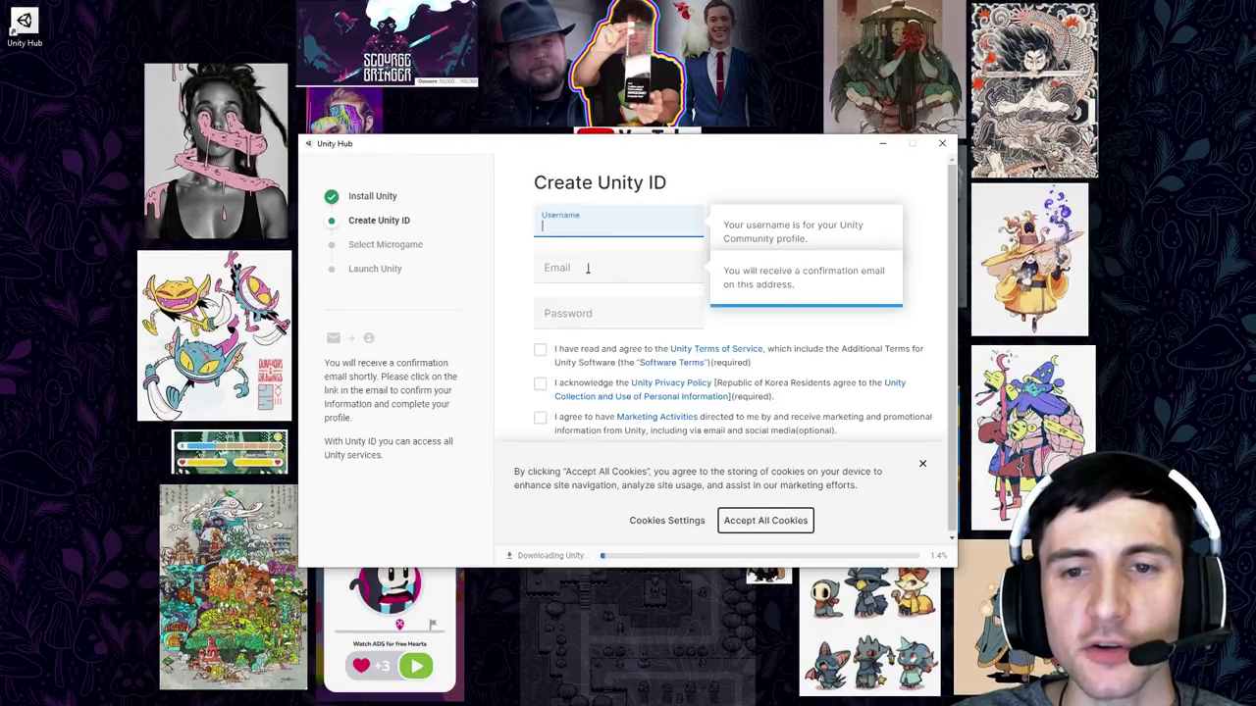
pyautogui.click(587, 267)
pyautogui.click(562, 312)
pyautogui.click(766, 520)
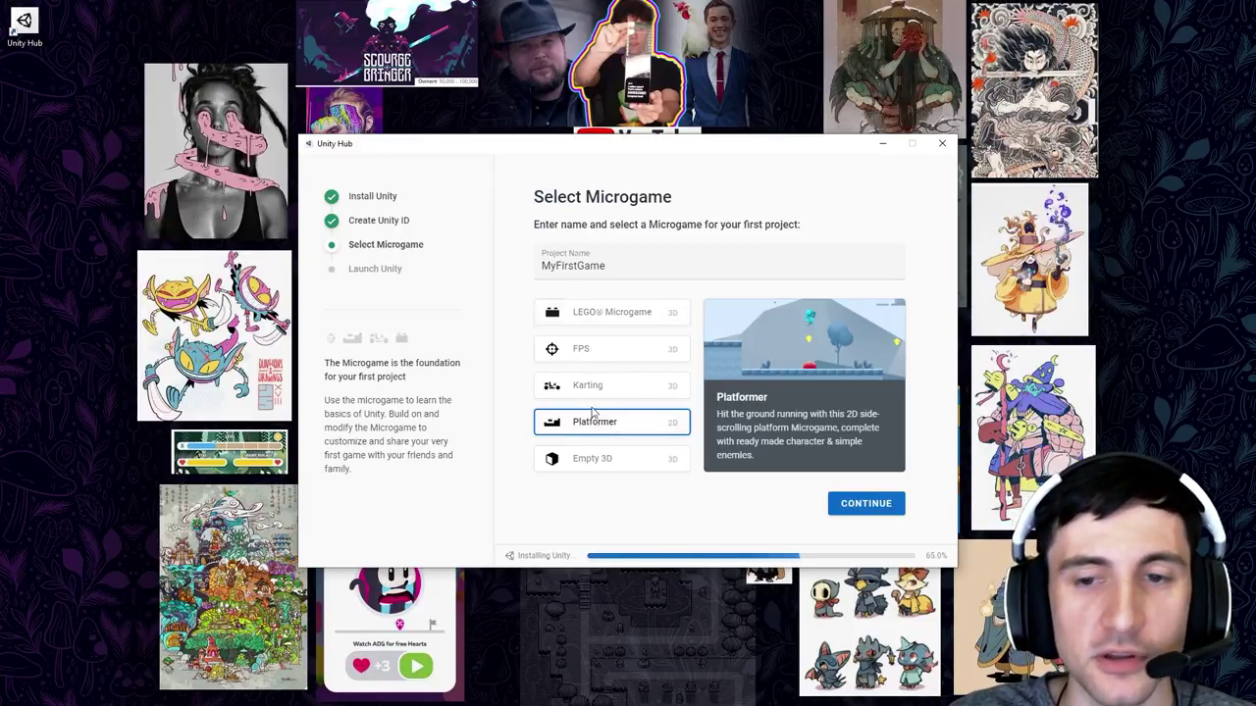
# Rename the project to 'Platformer Demo' and continue to the Launch Unity step
pyautogui.tripleClick(577, 257)
pyautogui.press('BackSpace')
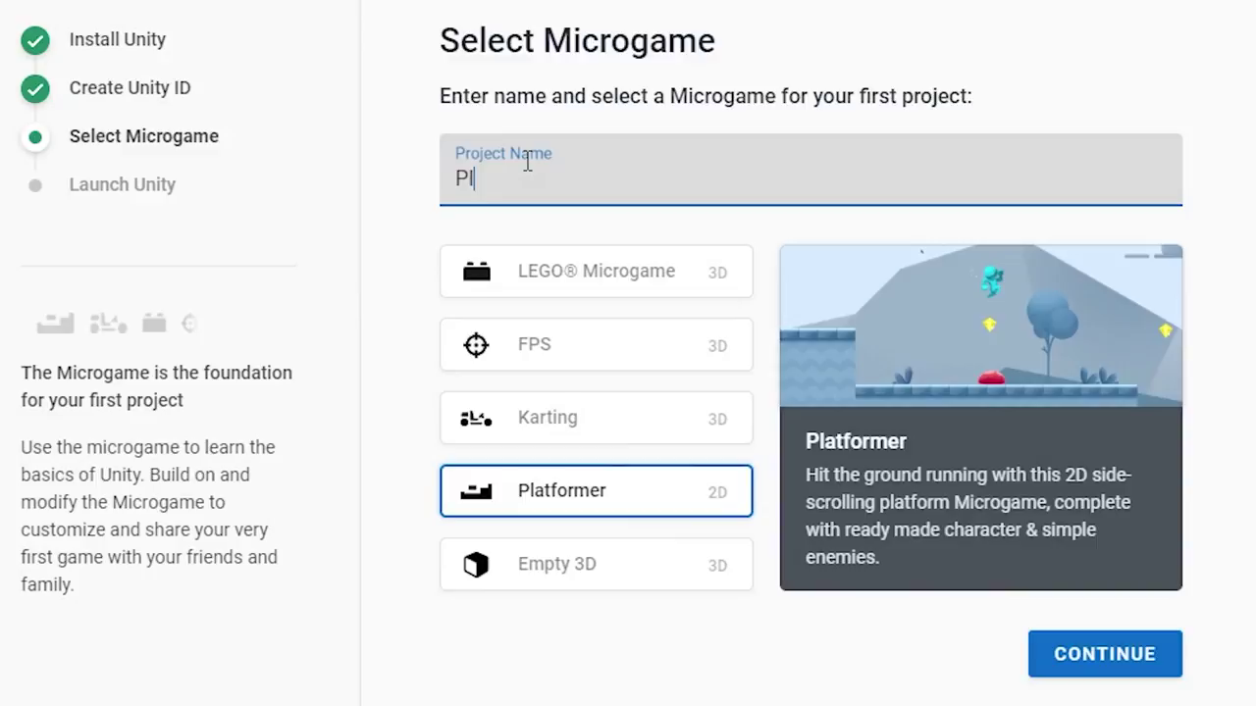
pyautogui.write('Platformer Demo')
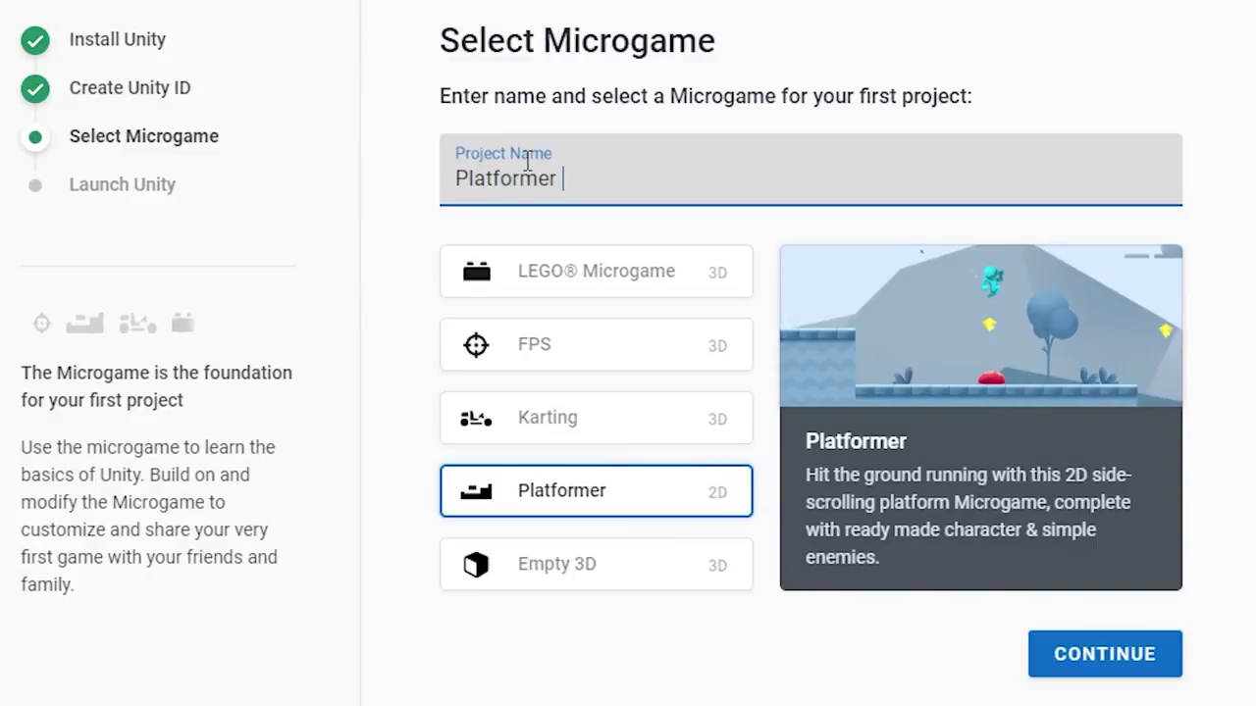
pyautogui.click(1090, 665)
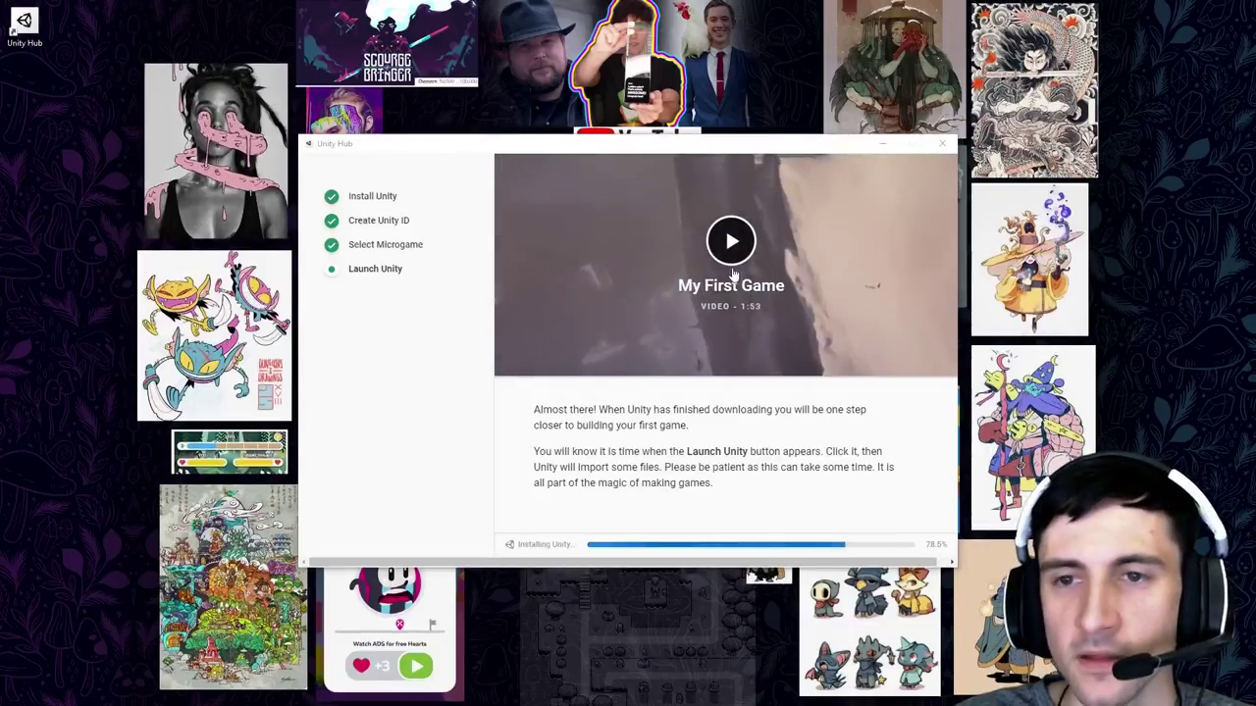
# Play, pause, skip ahead in, and close the My First Game intro video
pyautogui.click(731, 240)
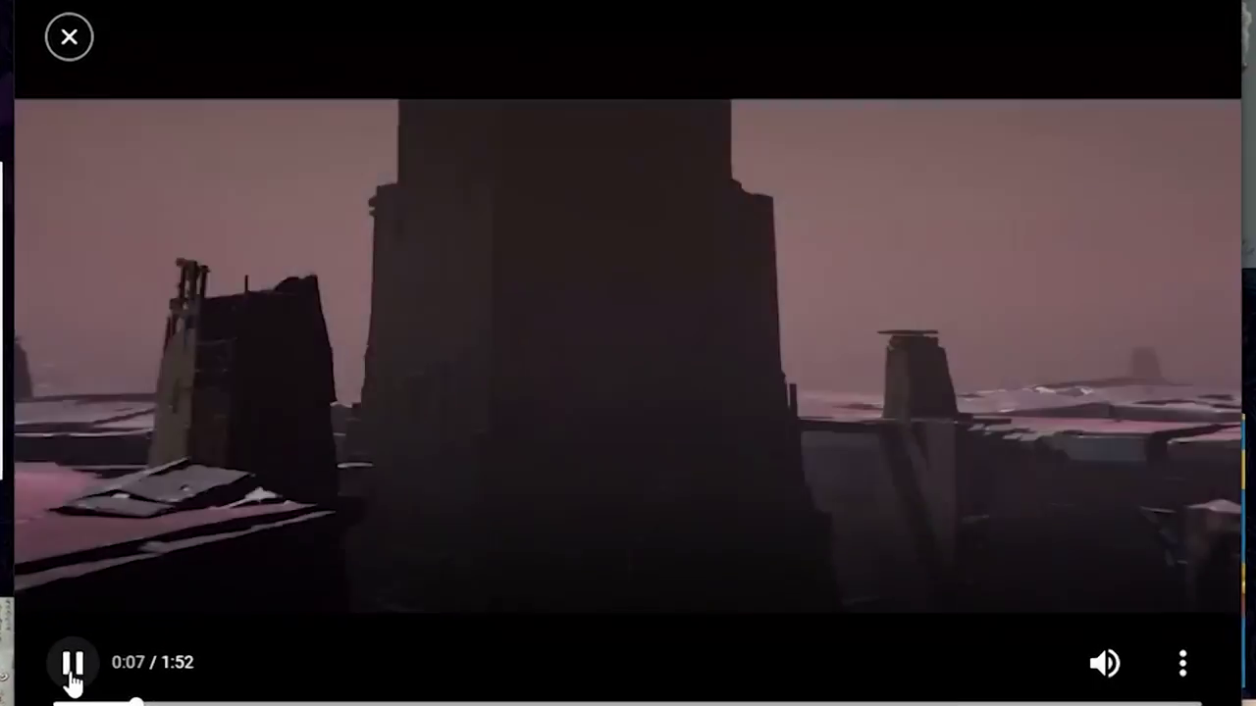
pyautogui.click(89, 654)
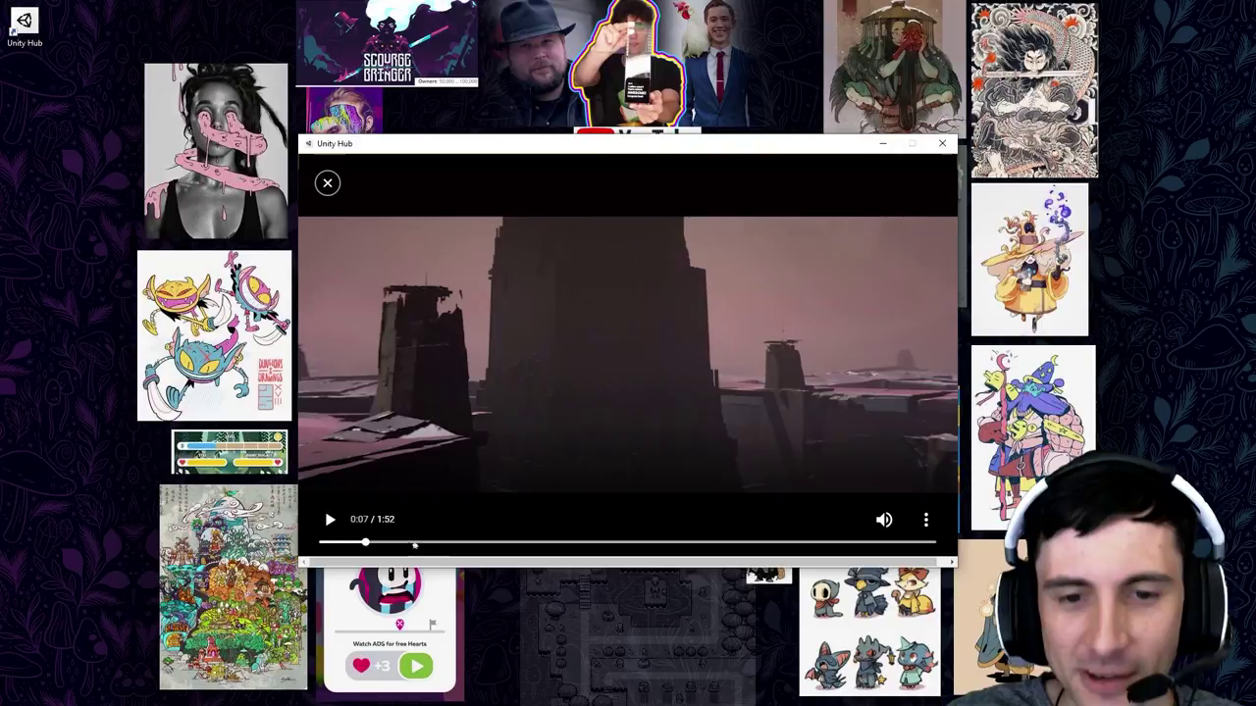
pyautogui.moveTo(499, 546); pyautogui.dragTo(922, 545)
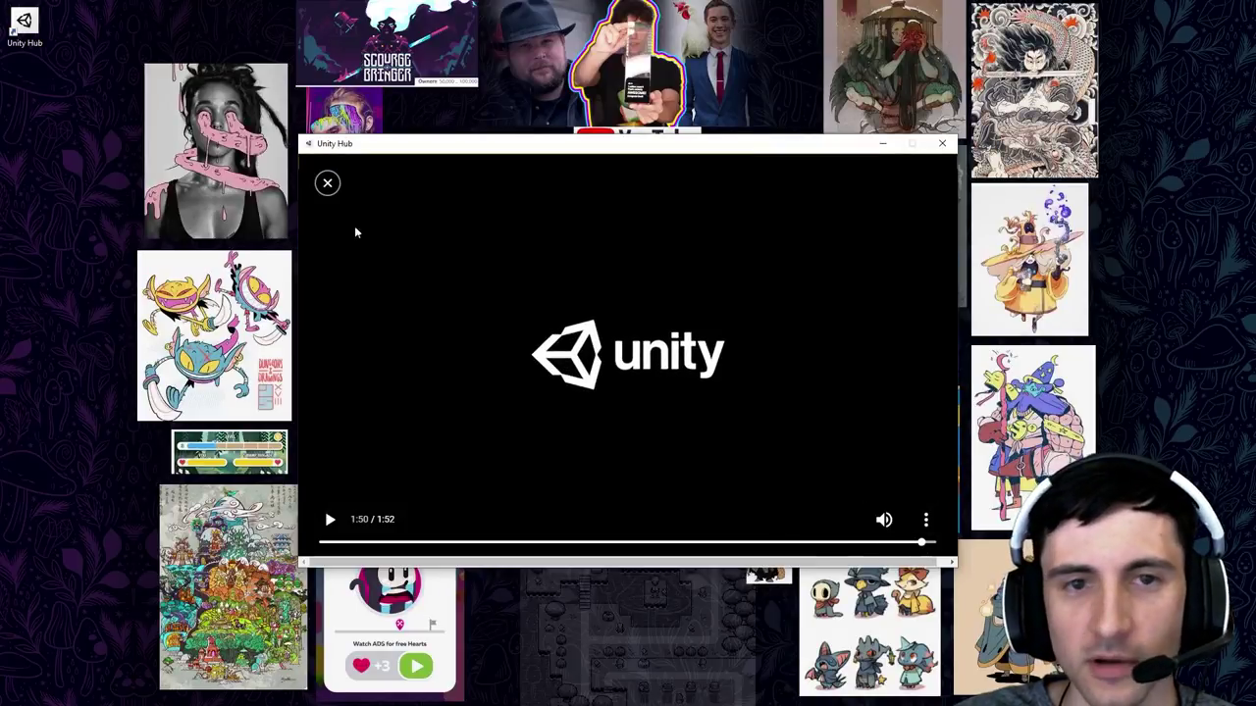
pyautogui.click(328, 185)
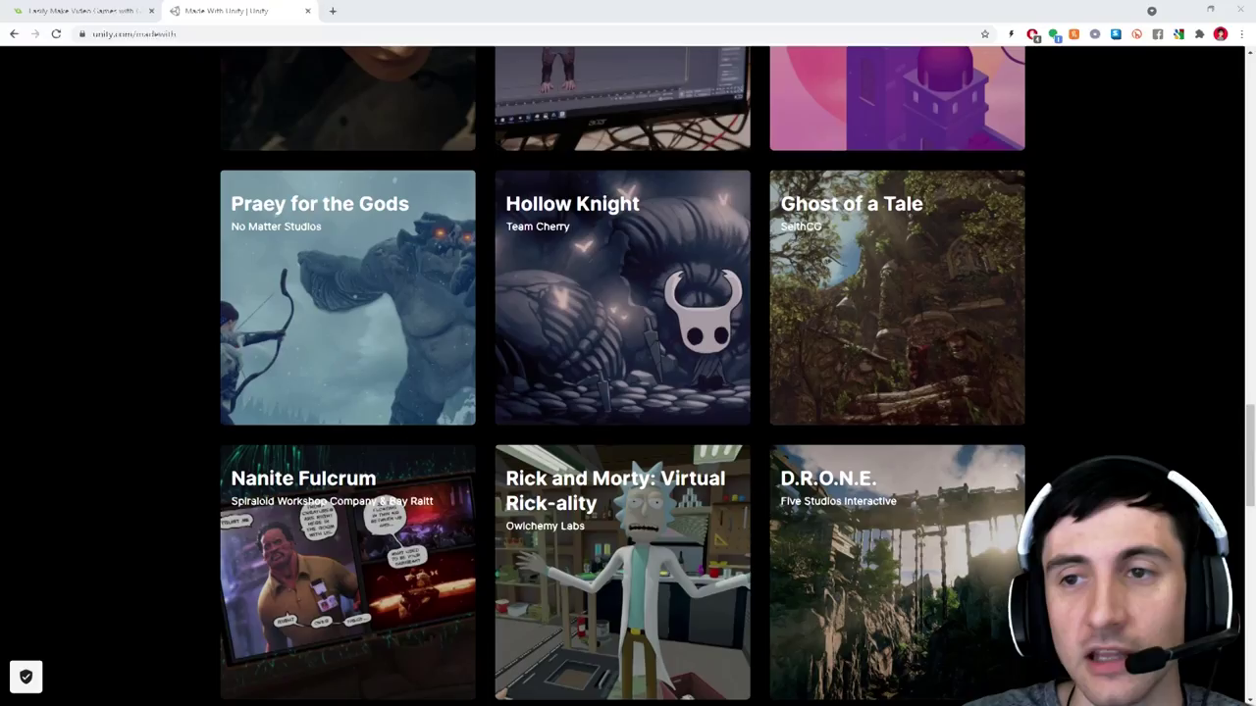
# Scroll through the Made With Unity gallery and switch between the GameMaker and Made With Unity tabs
pyautogui.scroll(1, 979, 268)
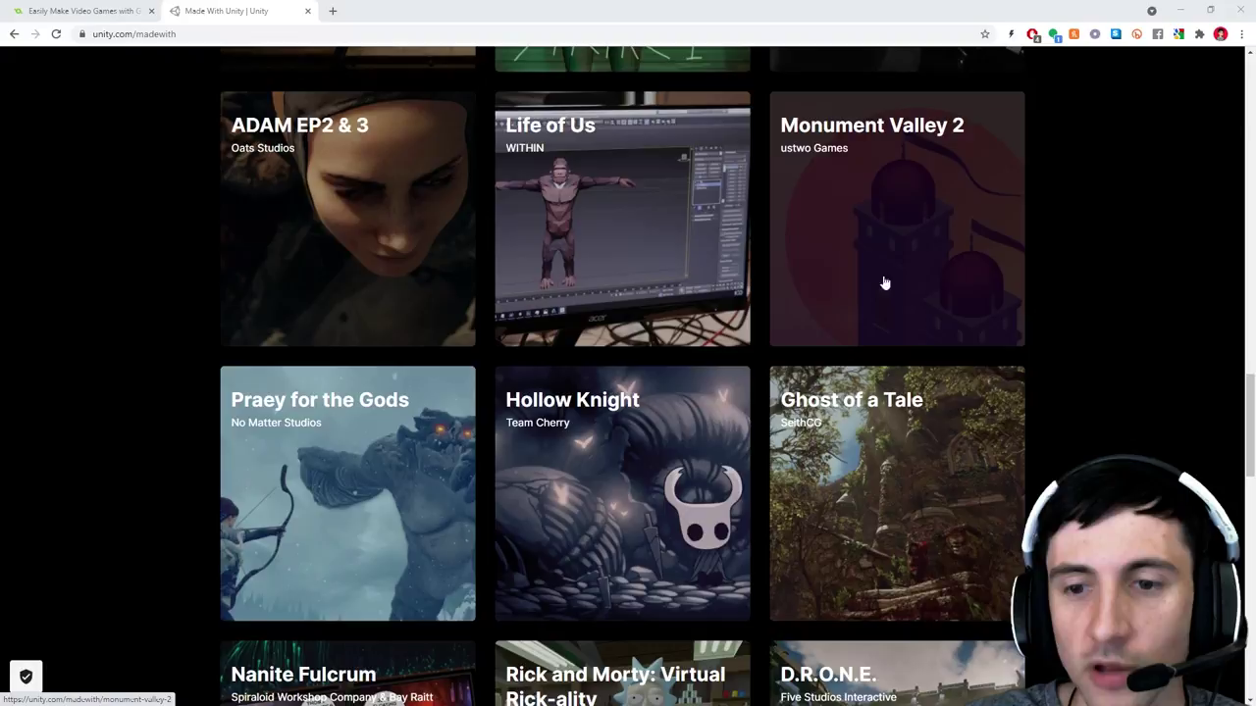
pyautogui.scroll(-3, 884, 282)
pyautogui.scroll(1, 628, 500)
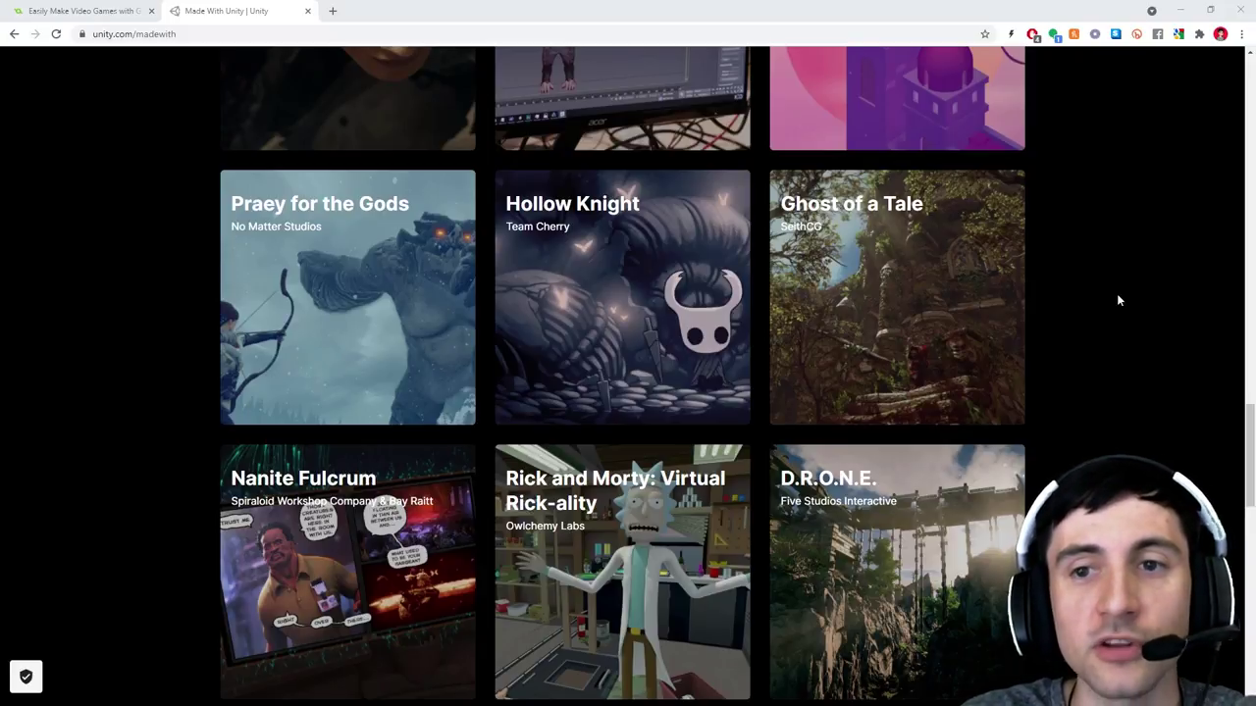
pyautogui.hotkey('ctrl', 'shift', 'Tab')
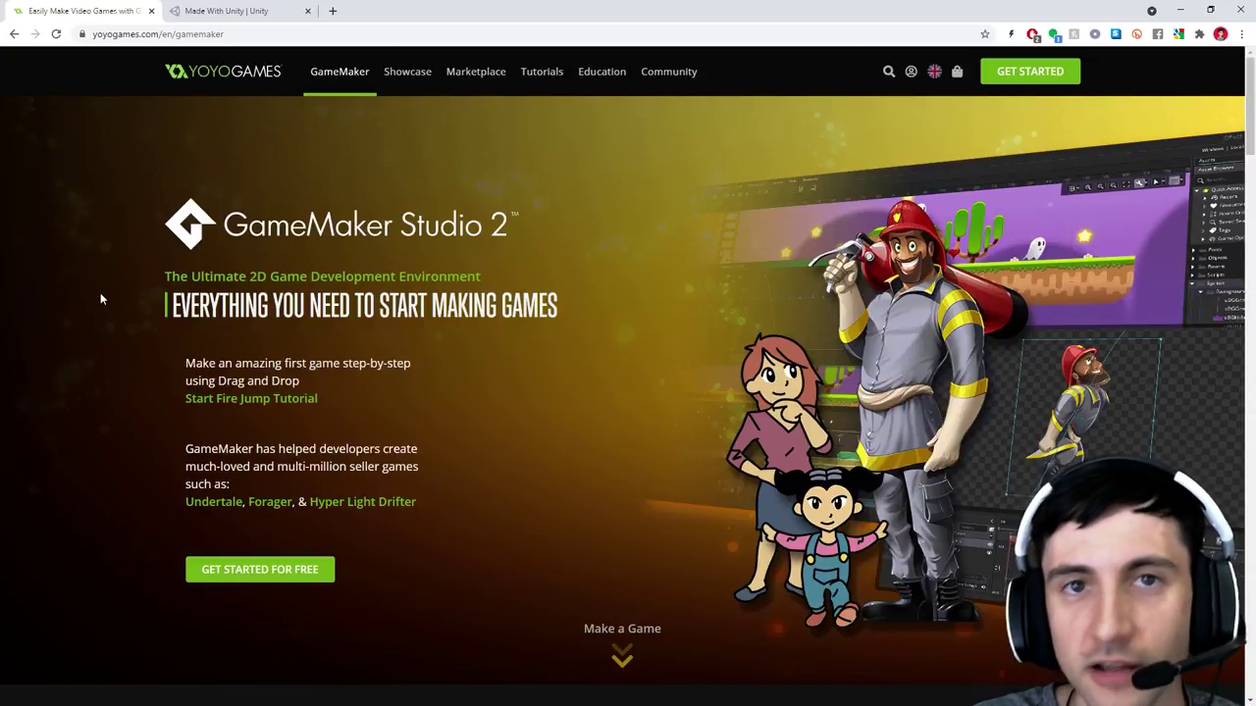
pyautogui.click(206, 11)
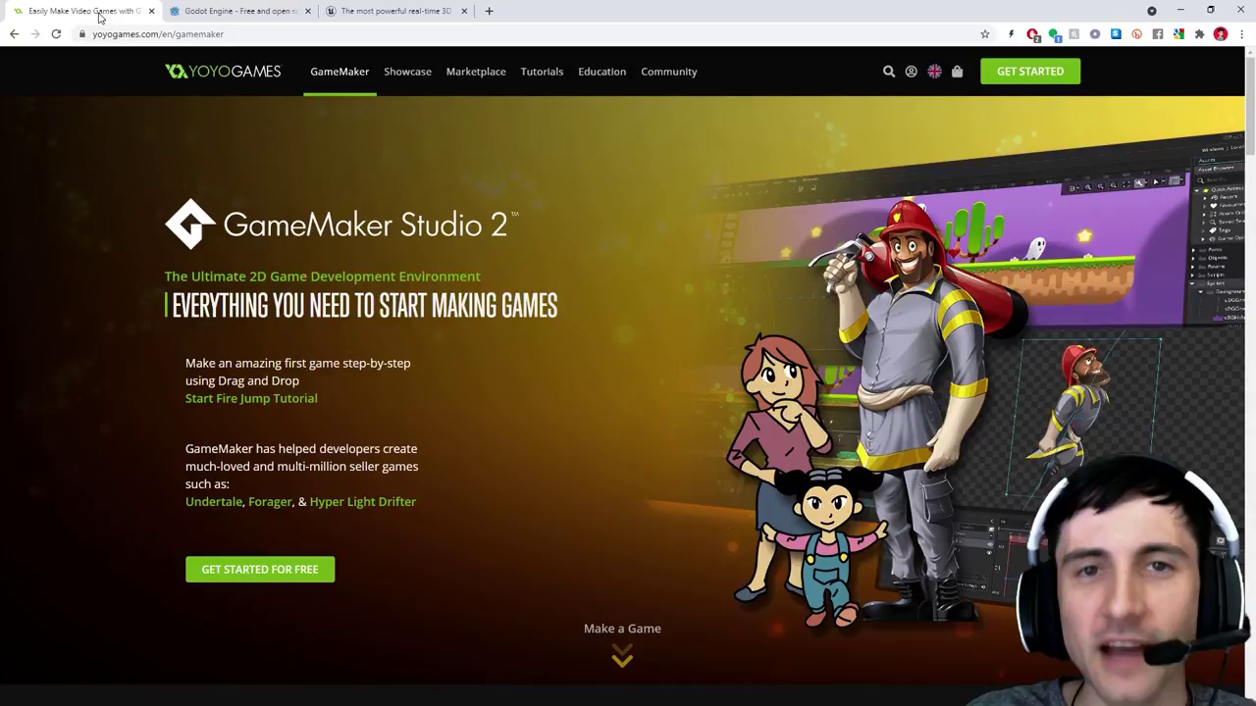
# View the Godot Engine homepage and then the Unreal Engine page
pyautogui.click(221, 13)
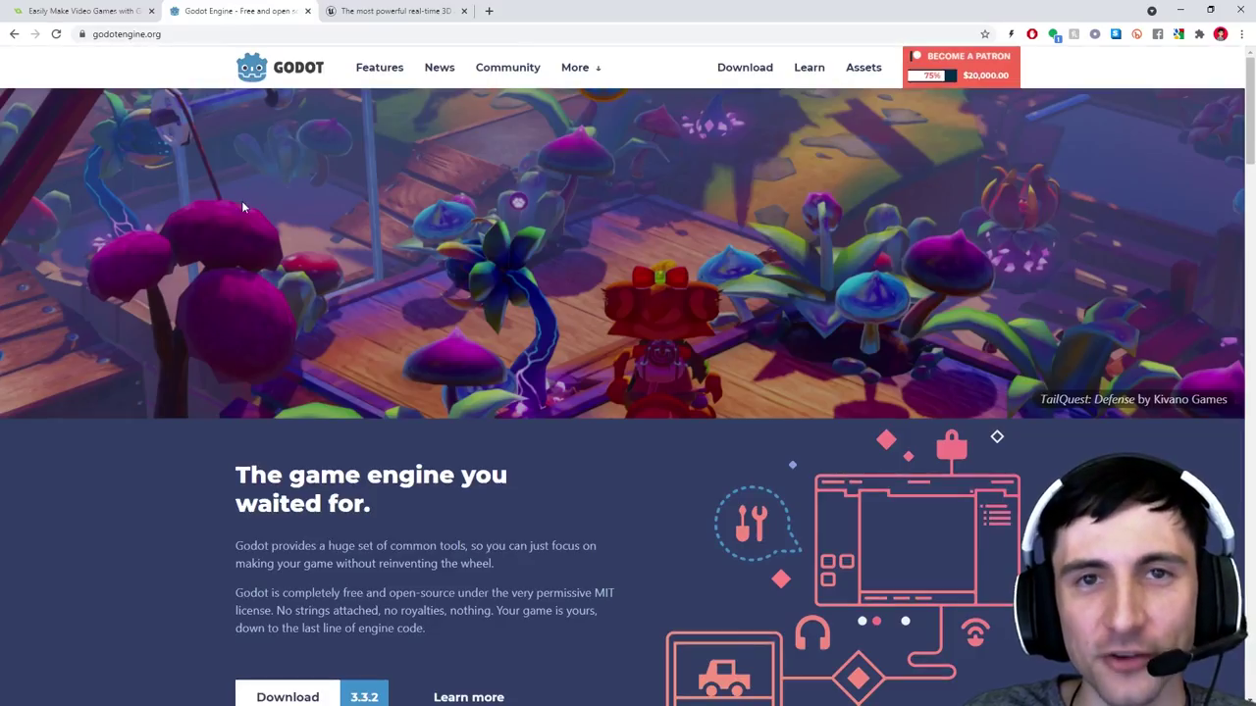
pyautogui.click(392, 11)
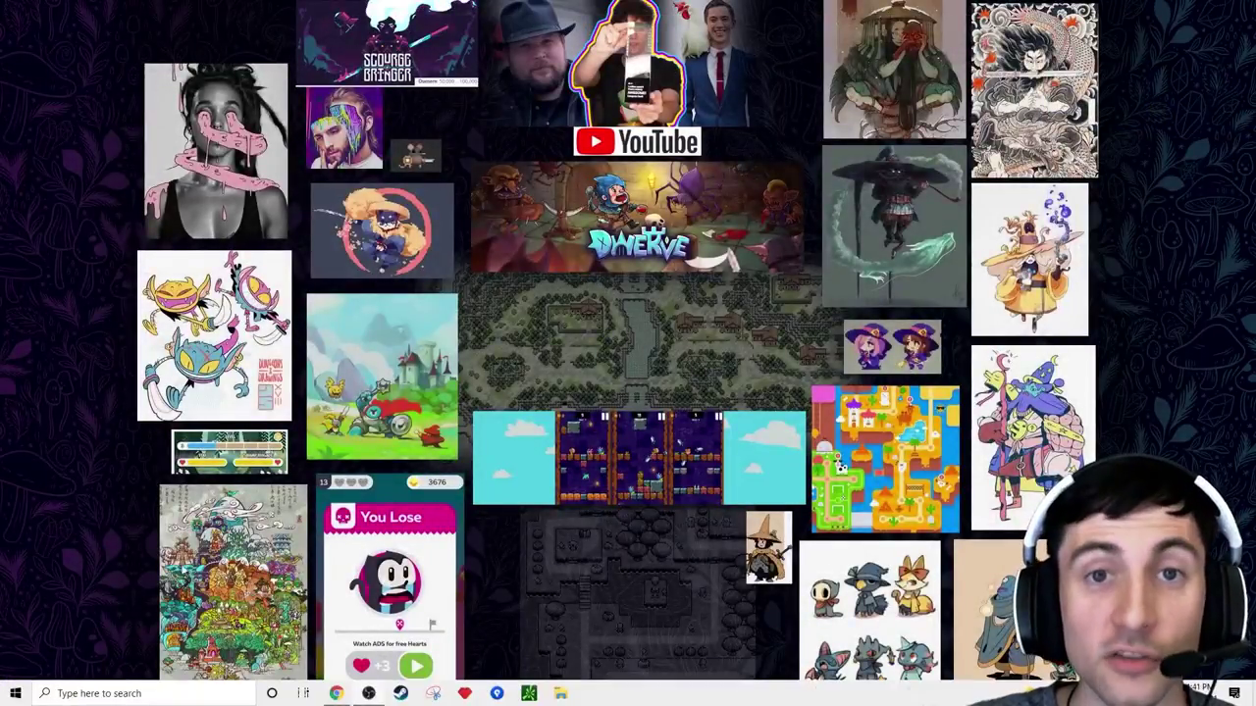
# Find Unity Hub by searching 'unityhub' in Windows and pin it to the taskbar
pyautogui.click(124, 694)
pyautogui.write('unityhub')
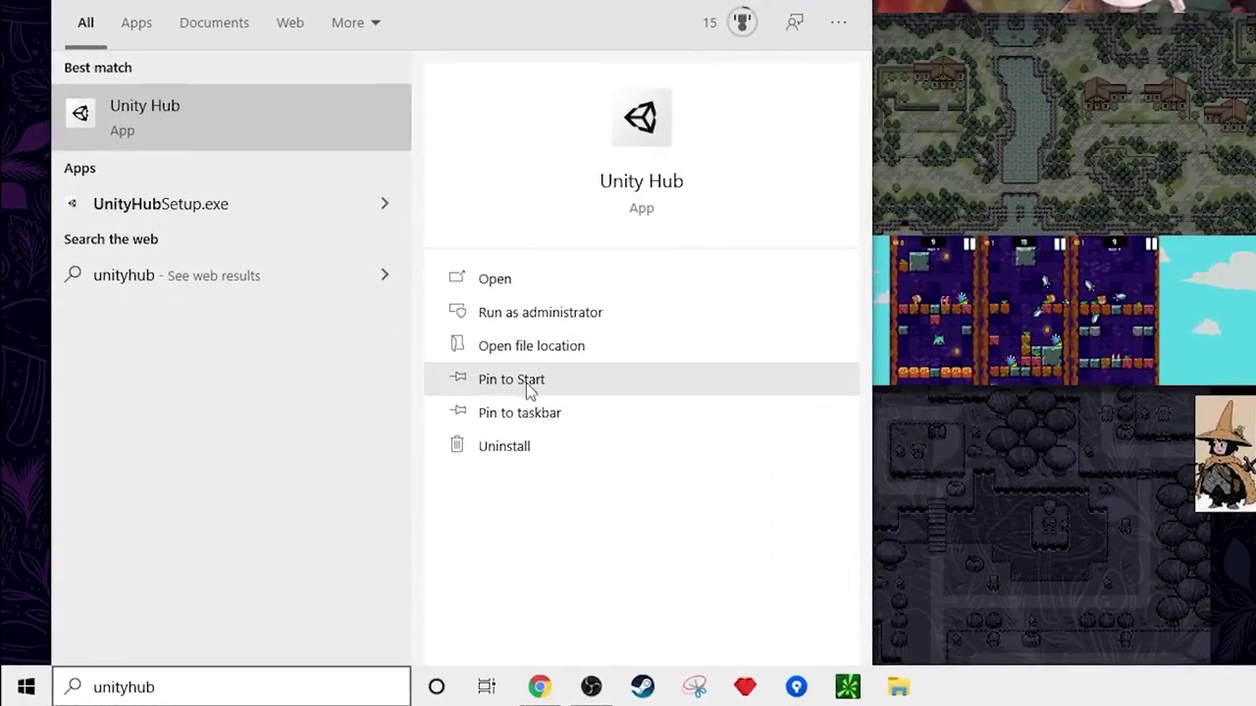
pyautogui.click(533, 413)
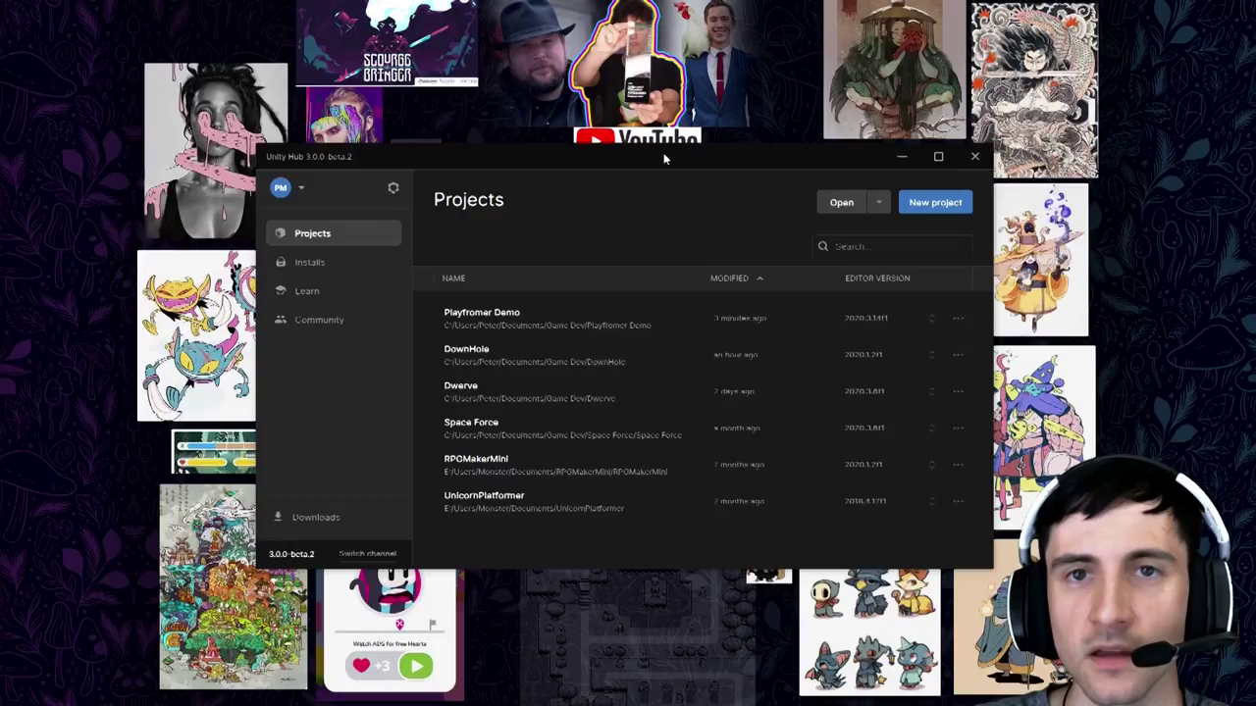
# Maximize the Unity Hub window and show its Installs list of editor versions
pyautogui.moveTo(663, 159)
pyautogui.mouseDown()
pyautogui.moveTo(661, 128)
pyautogui.moveTo(642, 146)
pyautogui.moveTo(669, 153)
pyautogui.mouseUp()
pyautogui.click(944, 152)
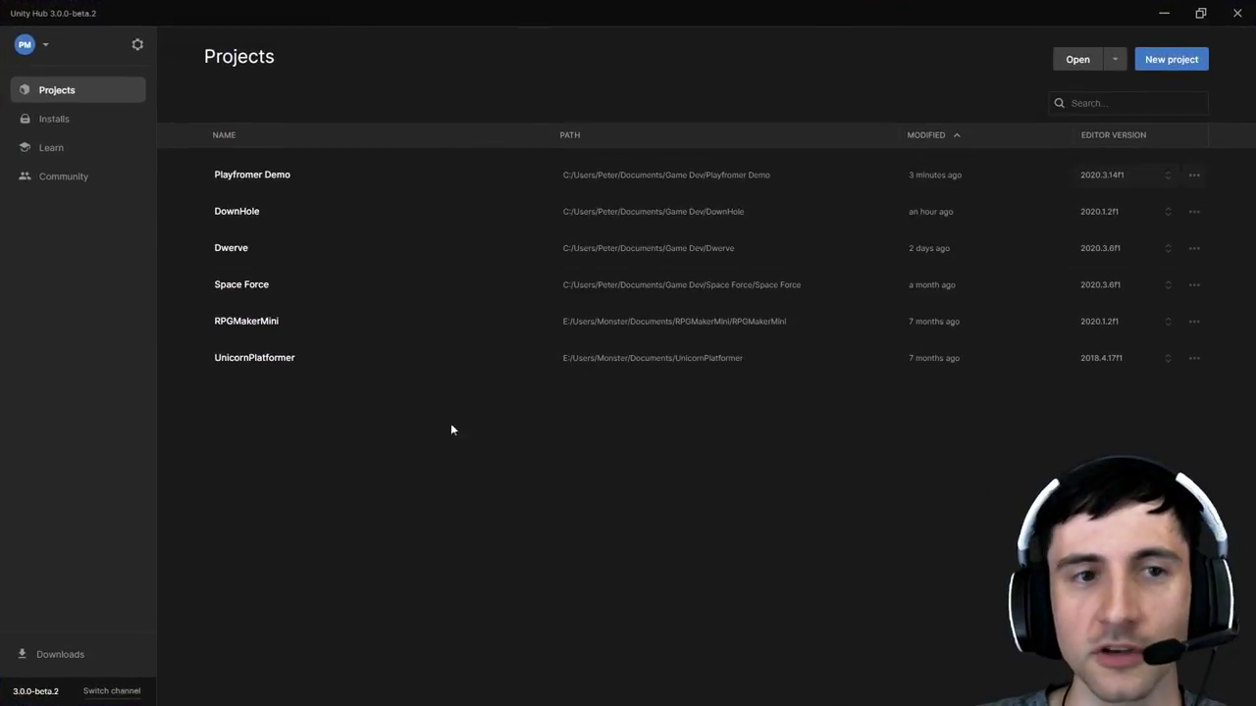
pyautogui.click(54, 120)
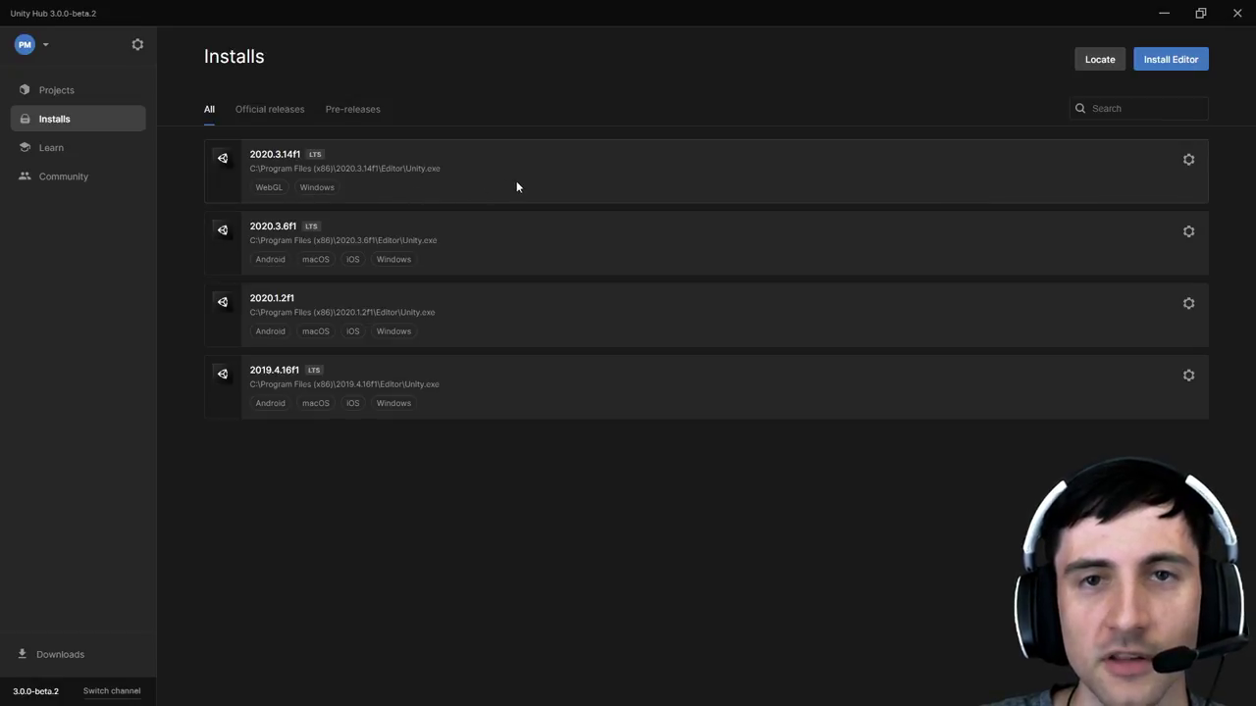
# Select Android Build Support, Android SDK & NDK Tools and OpenJDK as modules for 2020.3.14f1
pyautogui.click(1187, 161)
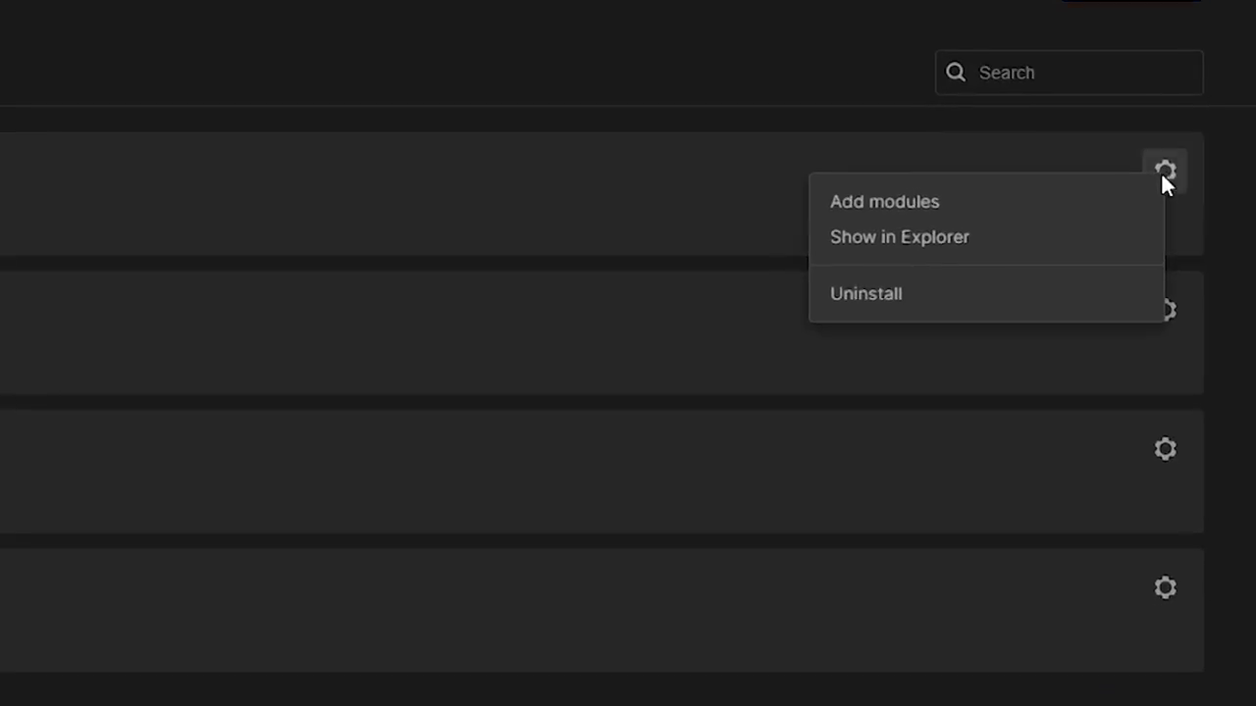
pyautogui.click(869, 202)
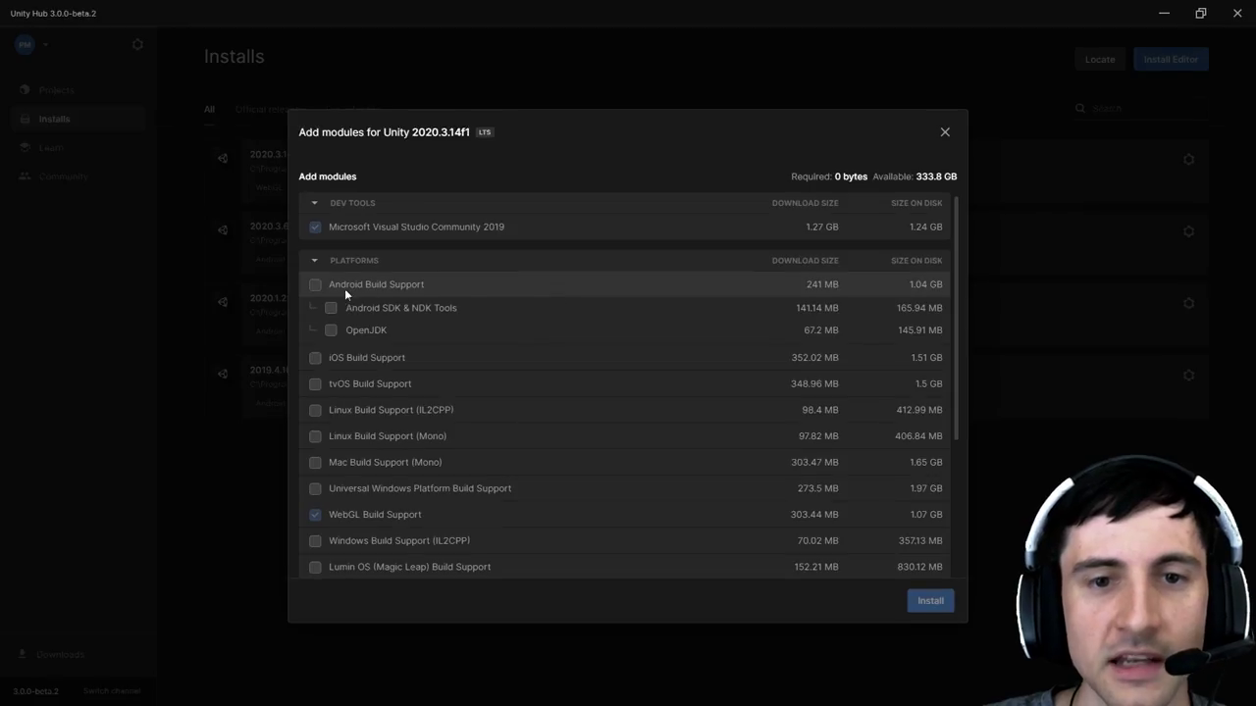
pyautogui.click(315, 286)
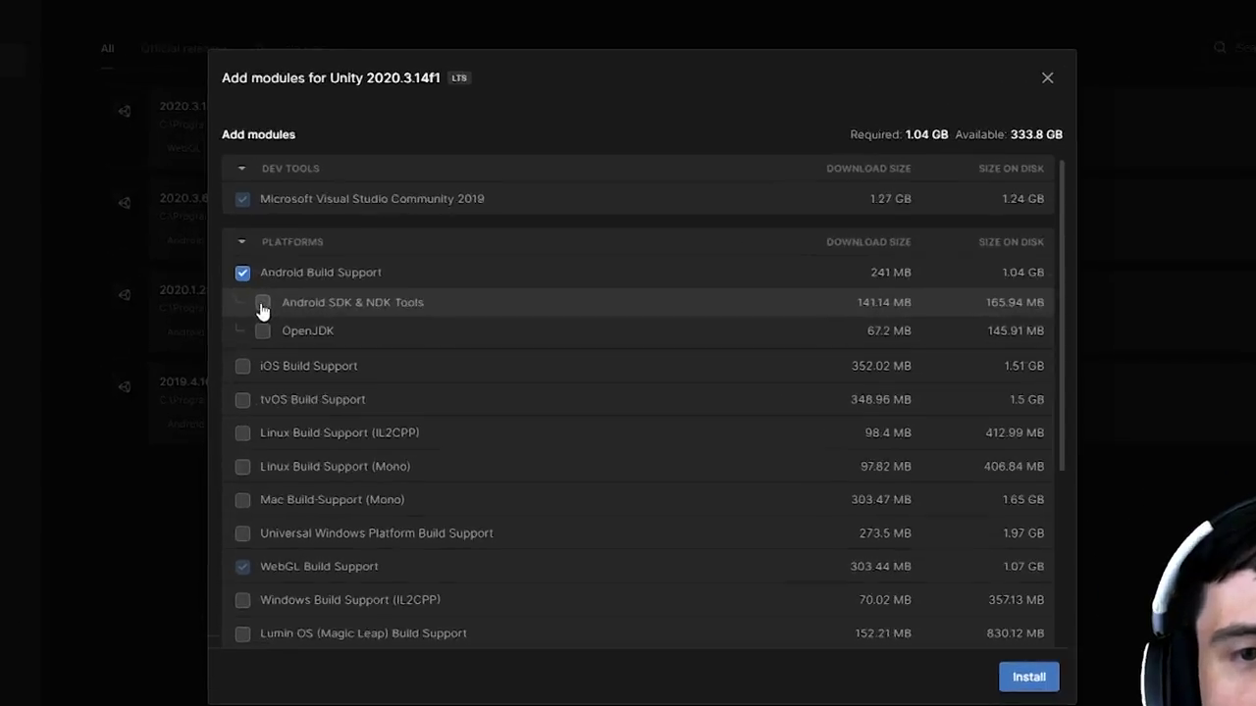
pyautogui.click(330, 307)
pyautogui.click(331, 329)
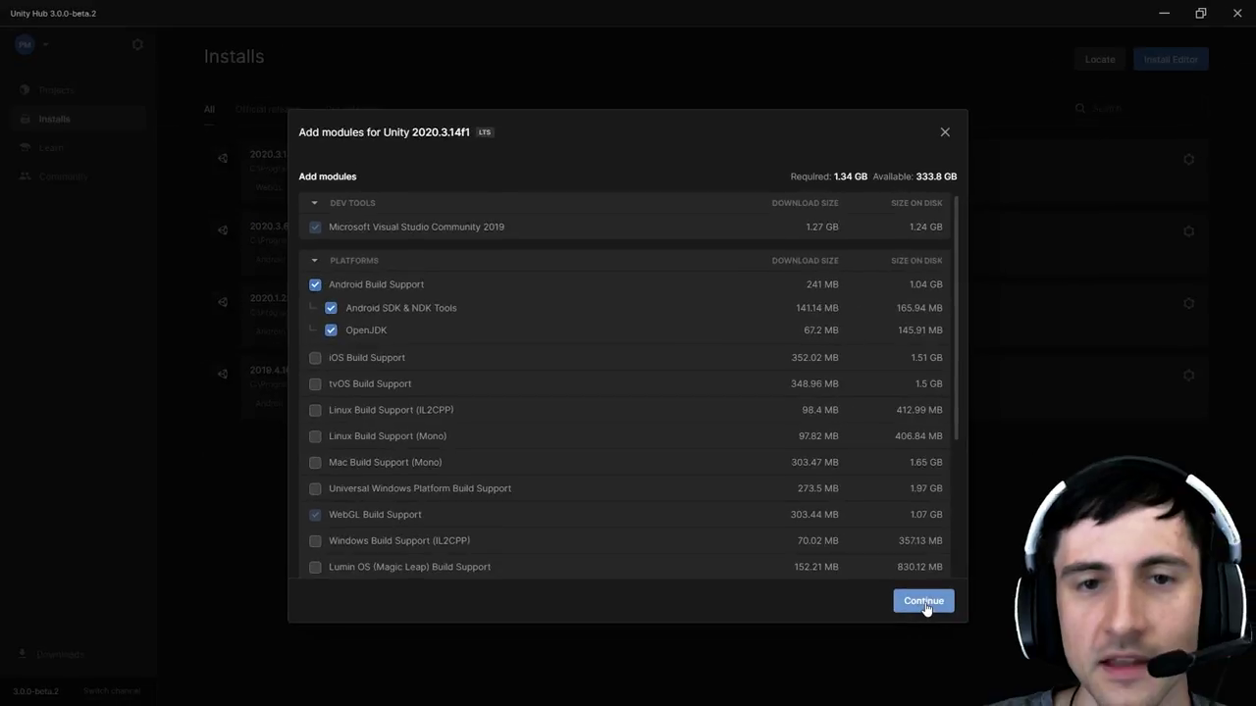
# Accept the Android SDK license, start installing the modules, and return to Projects
pyautogui.click(925, 604)
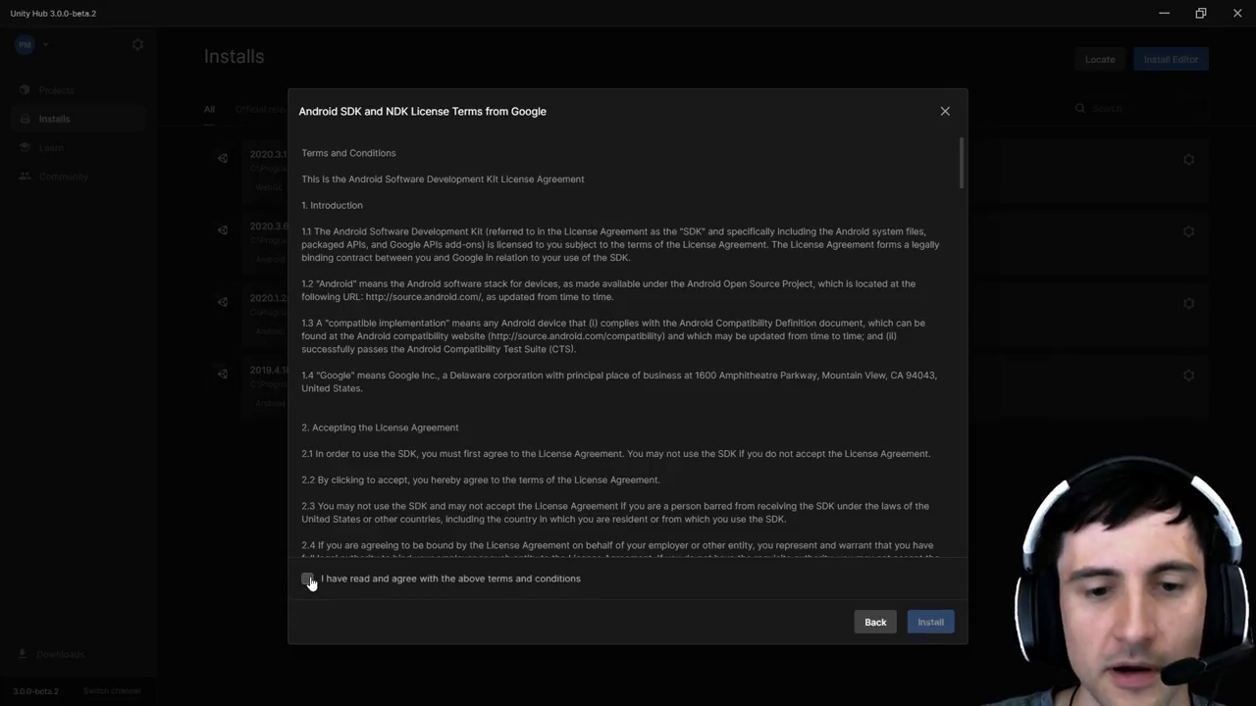
pyautogui.click(307, 578)
pyautogui.click(928, 624)
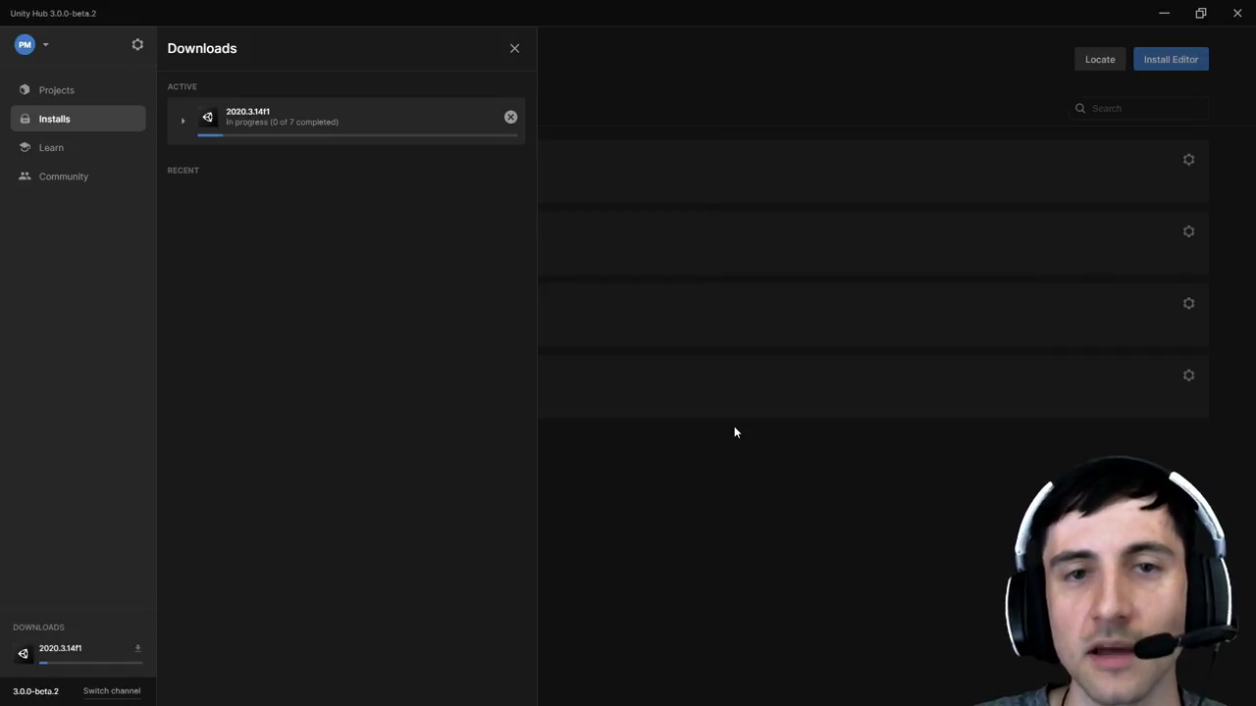
pyautogui.click(57, 94)
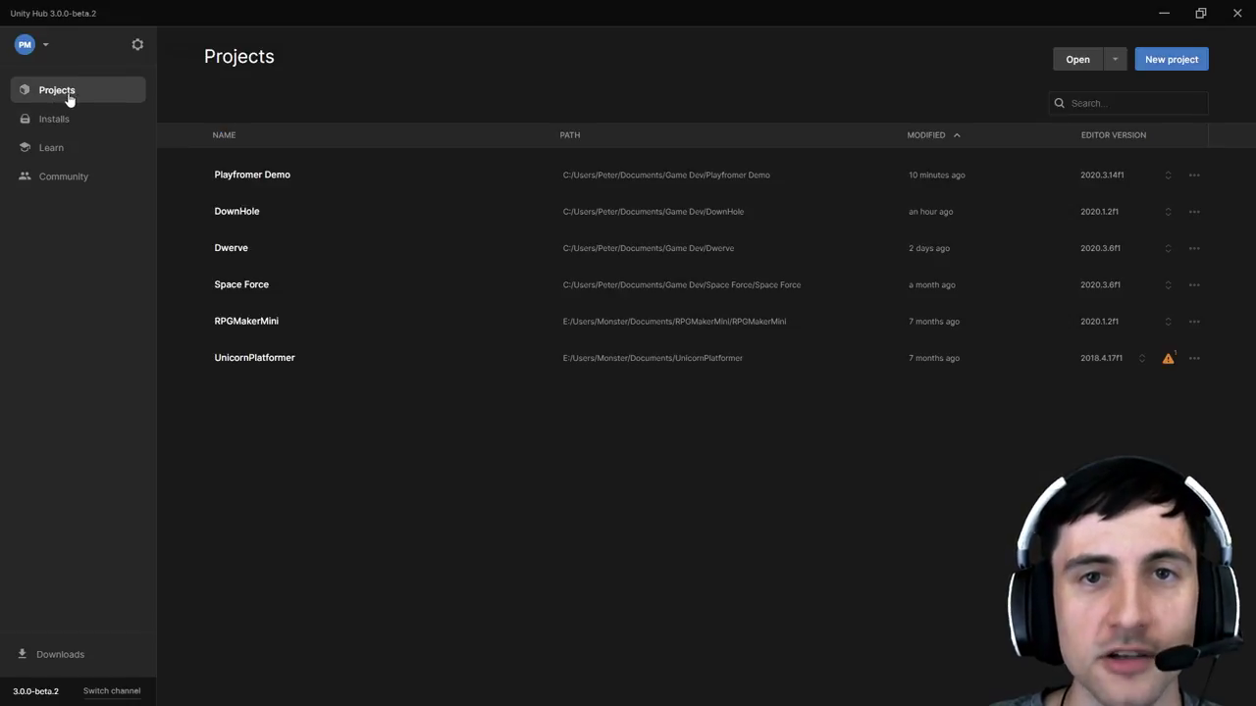
# Start a new project using the 2D template
pyautogui.click(1165, 62)
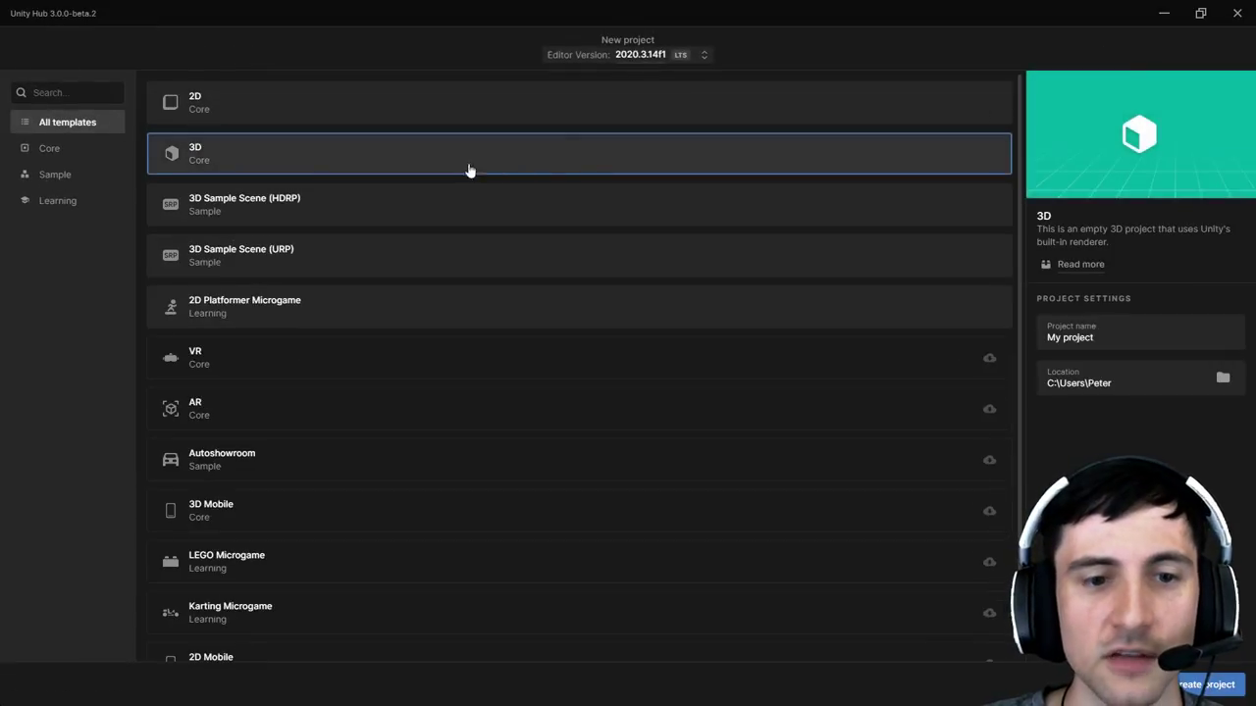
pyautogui.scroll(-1, 497, 481)
pyautogui.scroll(-2, 497, 484)
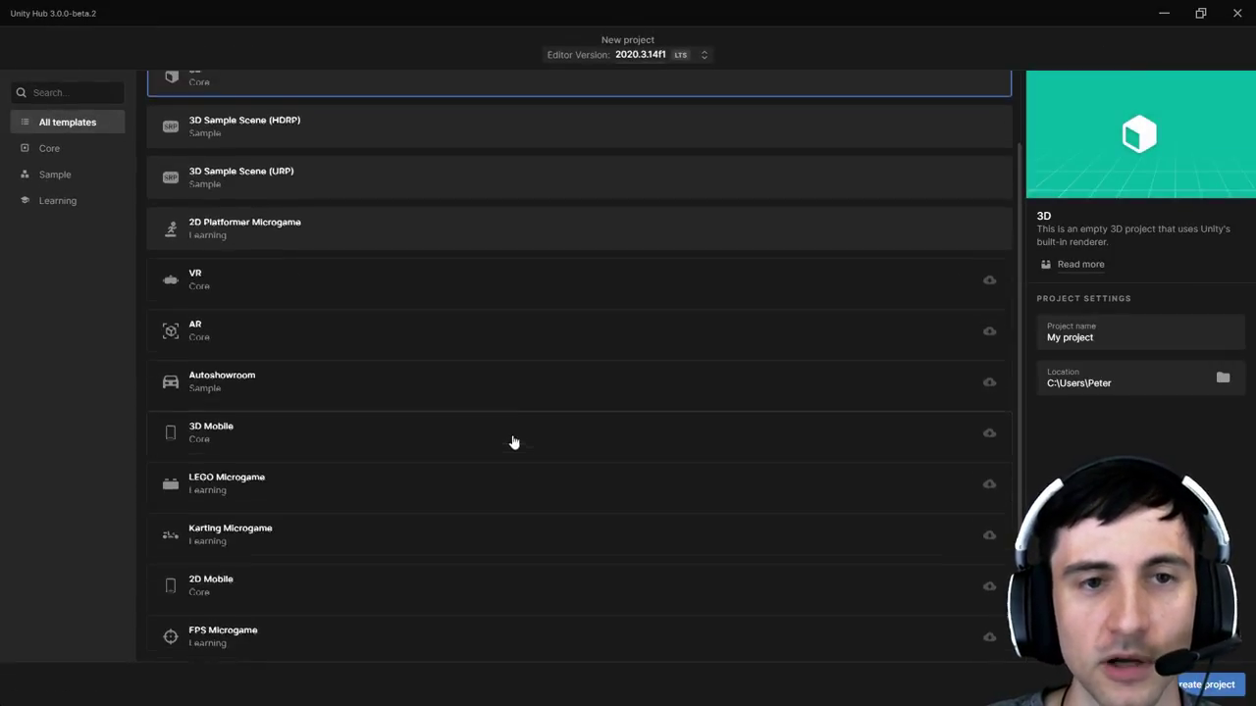
pyautogui.scroll(3, 511, 437)
pyautogui.click(226, 115)
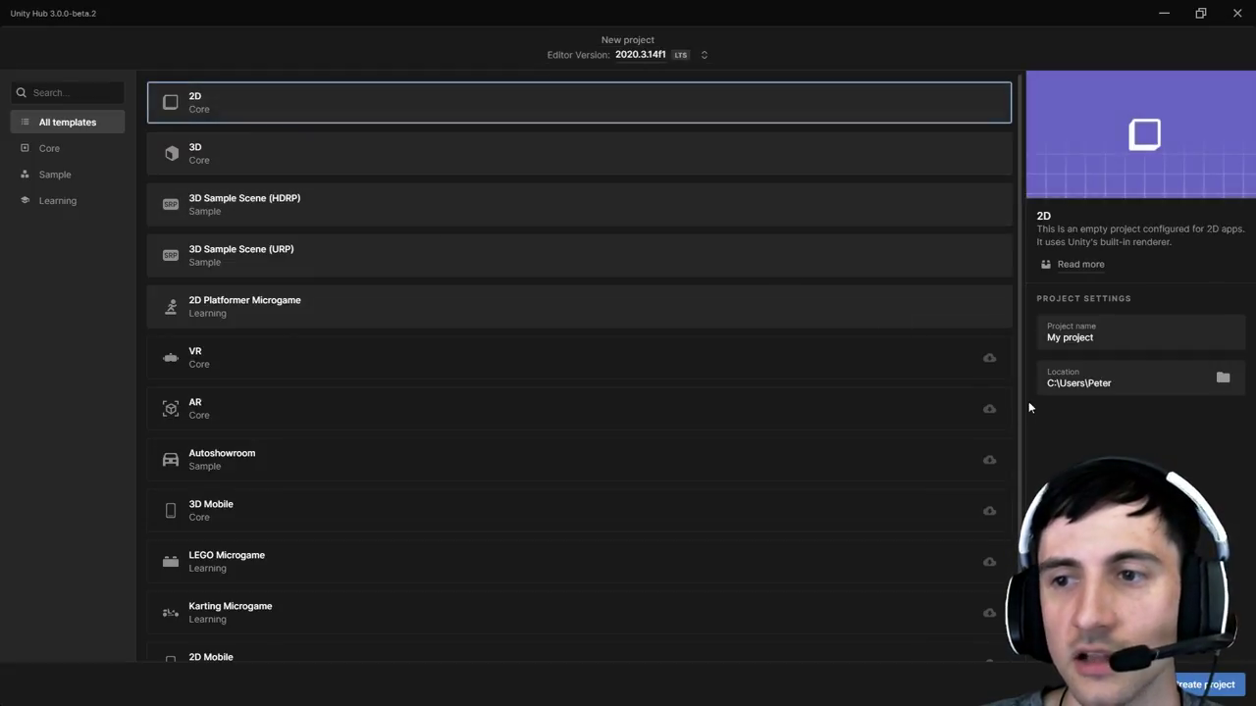
# Name the project 'Play Room', set its location to Documents\Game Dev, and create it
pyautogui.click(1114, 334)
pyautogui.hotkey('ctrl', 'shift', 'Left')
pyautogui.hotkey('ctrl', 'shift', 'Left')
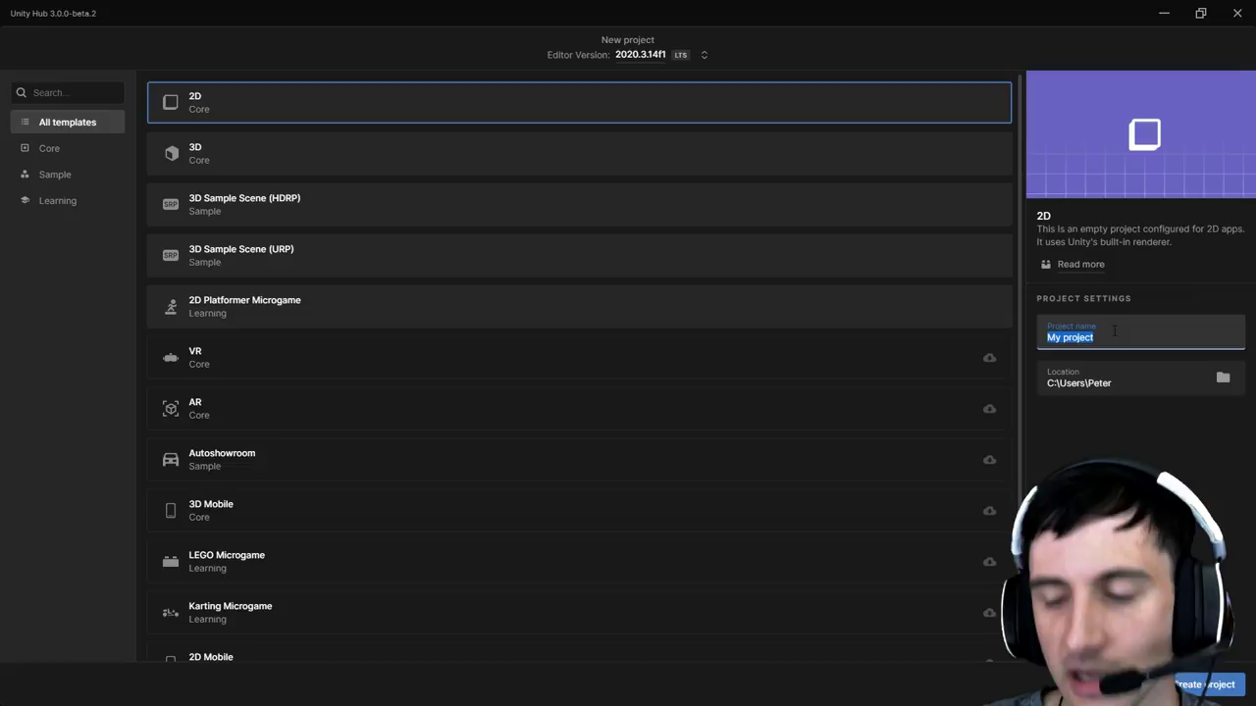
pyautogui.press('BackSpace')
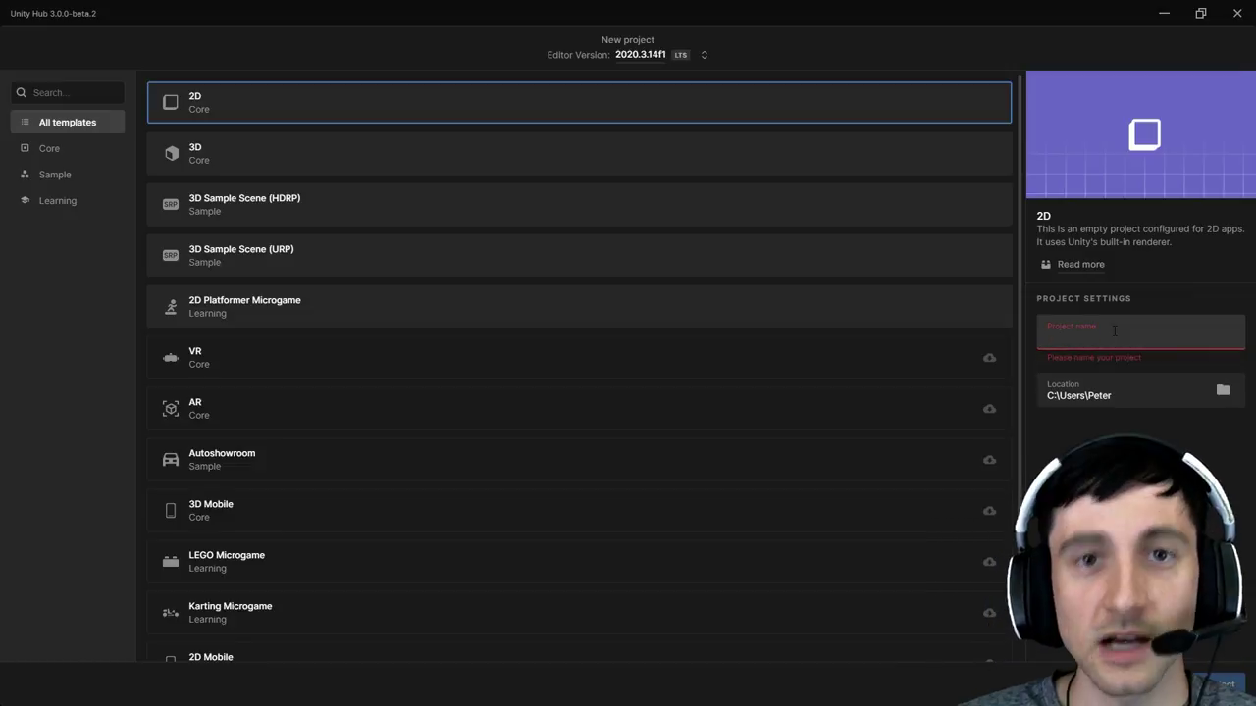
pyautogui.write('Play Room')
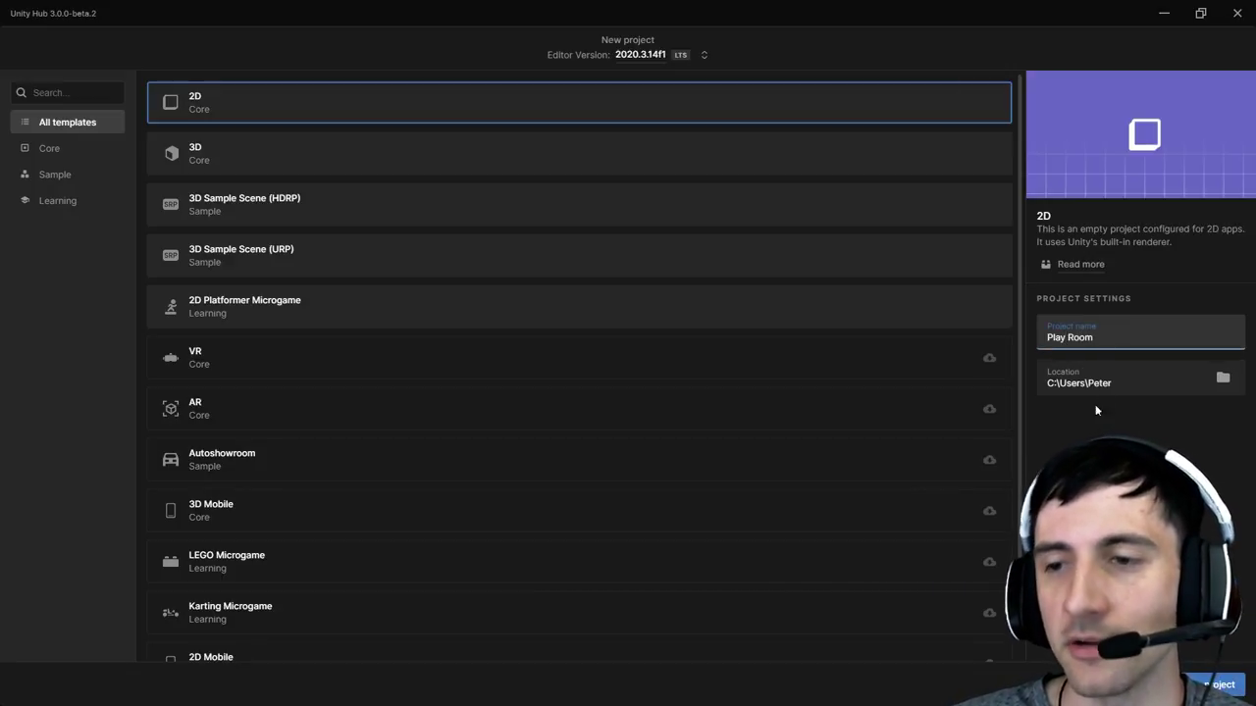
pyautogui.click(1140, 389)
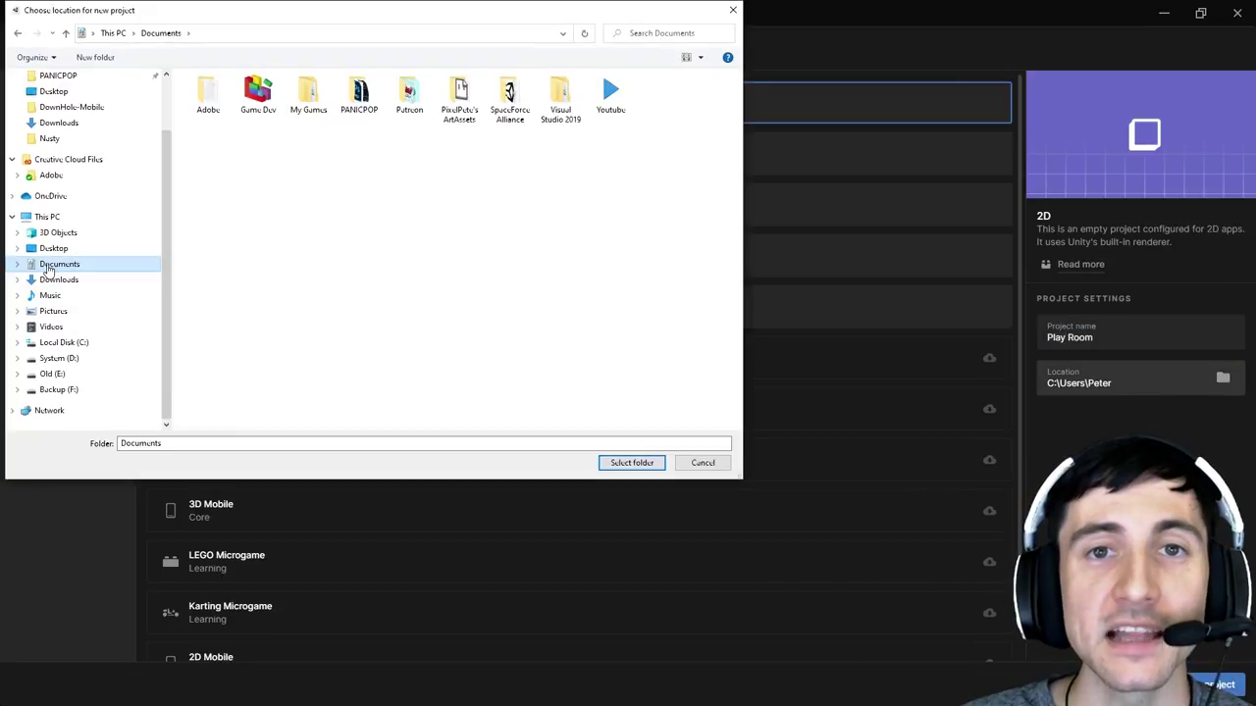
pyautogui.doubleClick(257, 93)
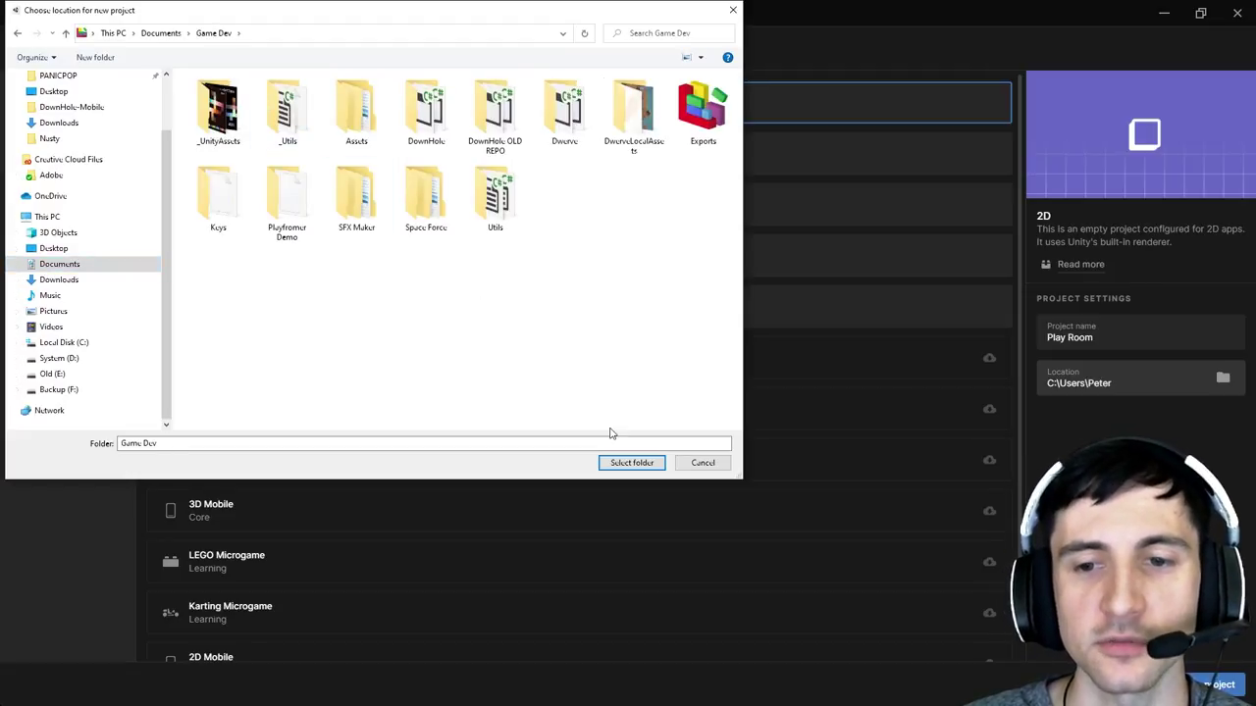
pyautogui.click(631, 462)
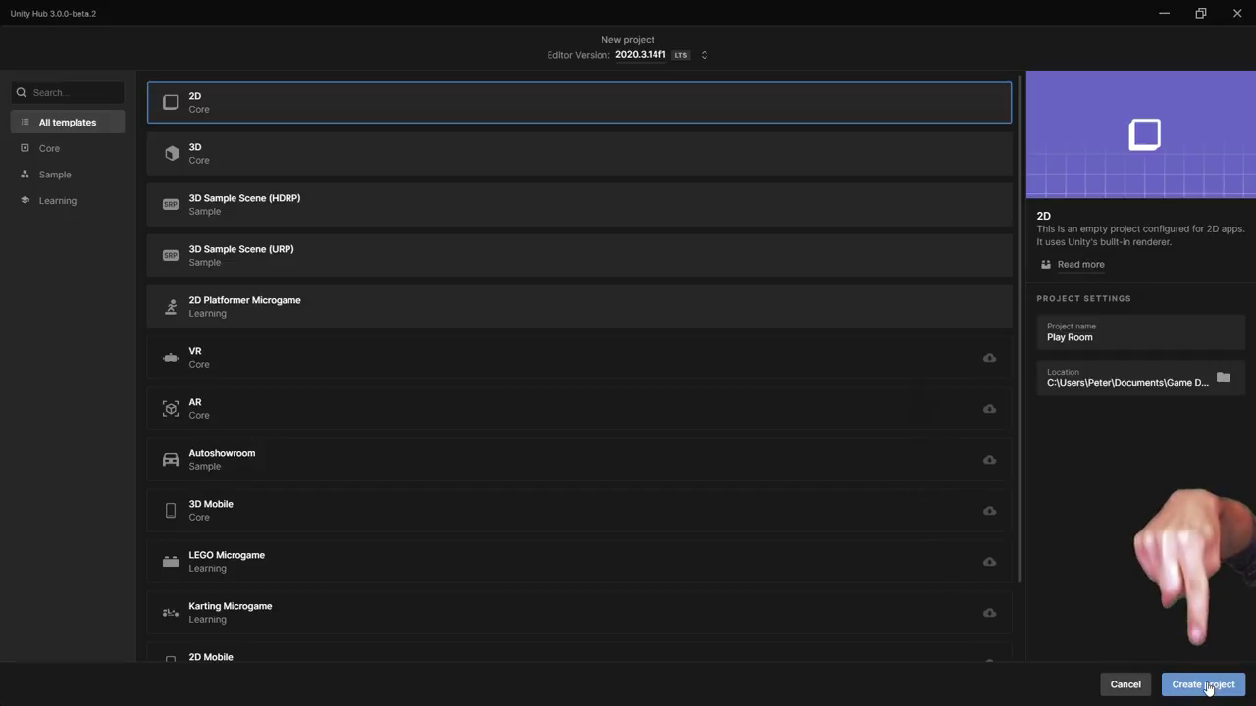
pyautogui.click(1202, 684)
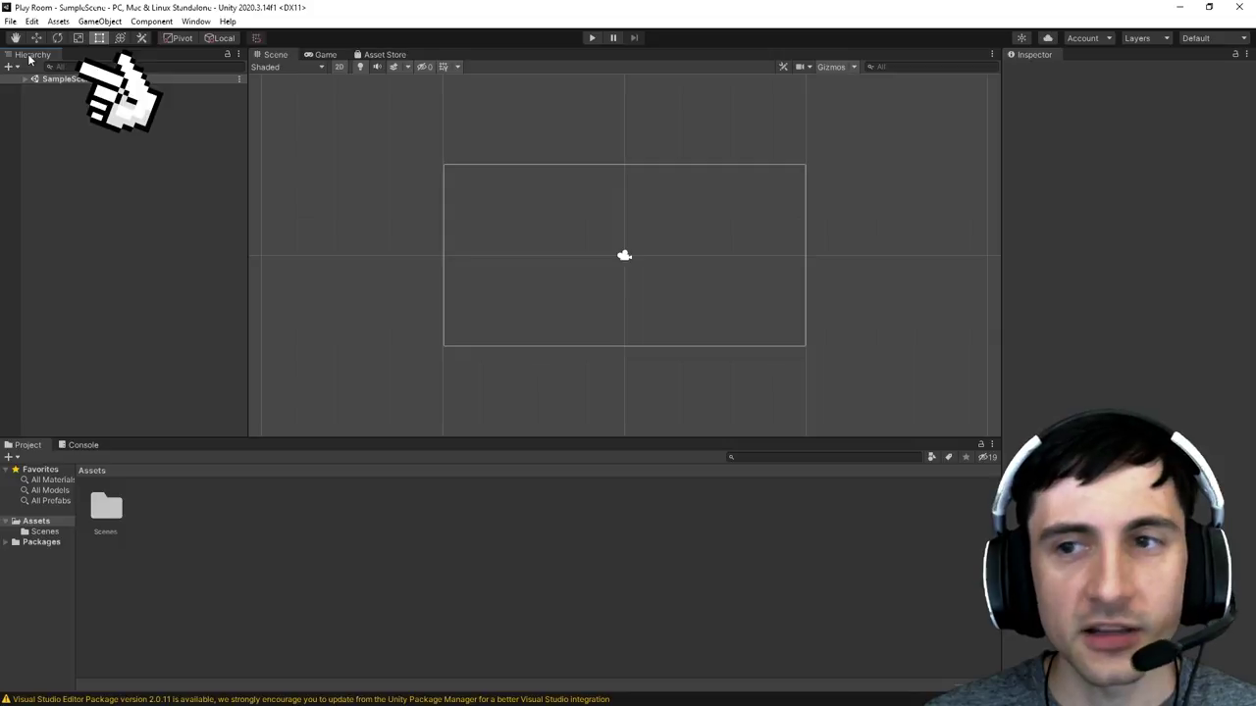
# Dock the Hierarchy right of the Scene view, Project beneath it, and Console as a column
pyautogui.moveTo(31, 57); pyautogui.dragTo(917, 321)
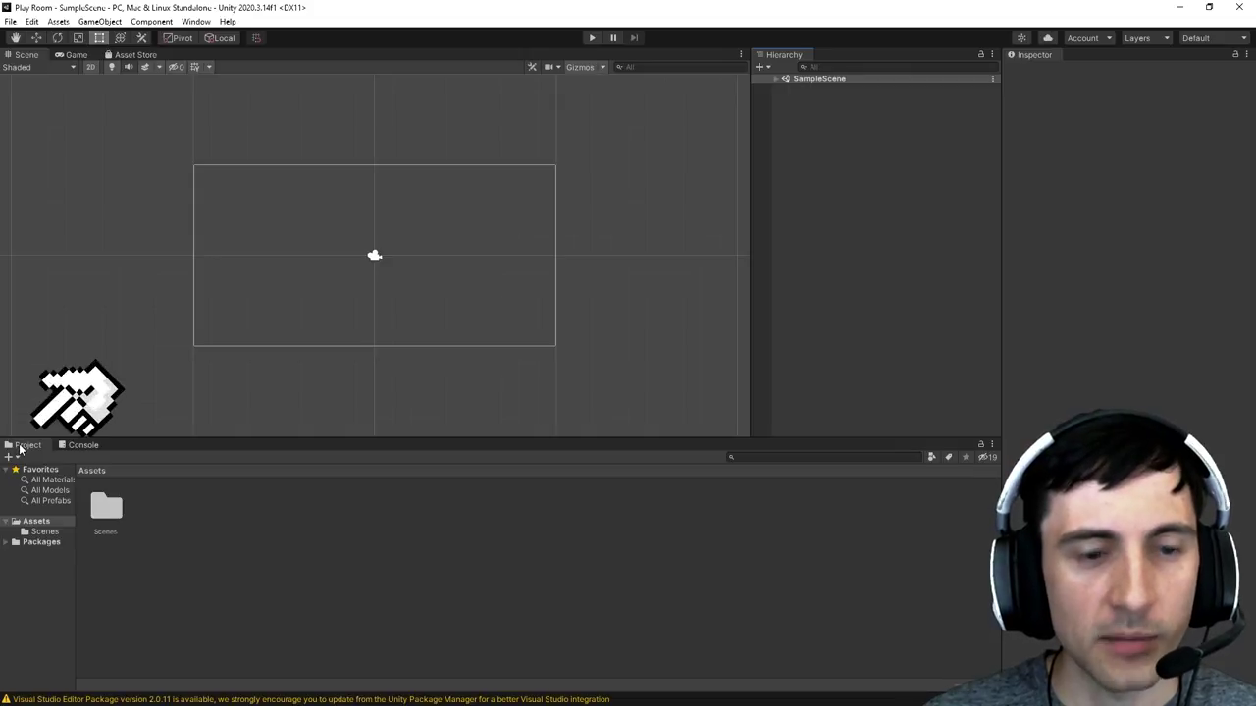
pyautogui.moveTo(18, 449); pyautogui.dragTo(986, 274)
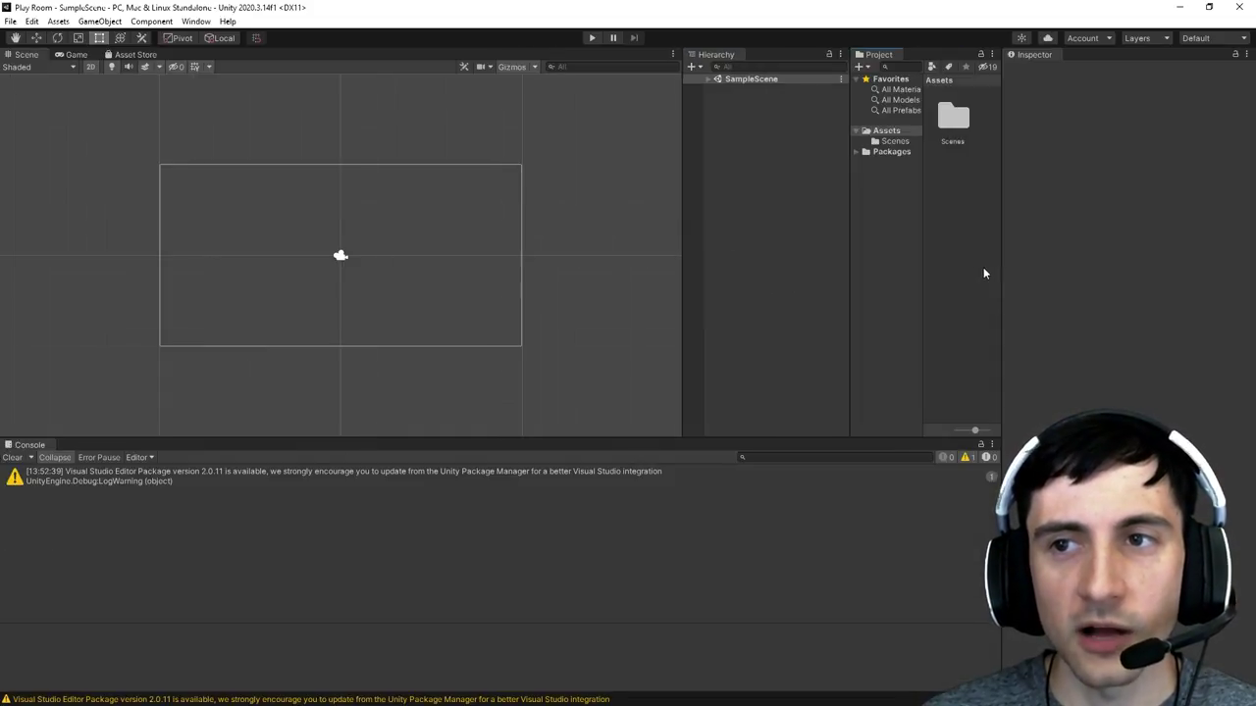
pyautogui.moveTo(35, 446); pyautogui.dragTo(922, 56)
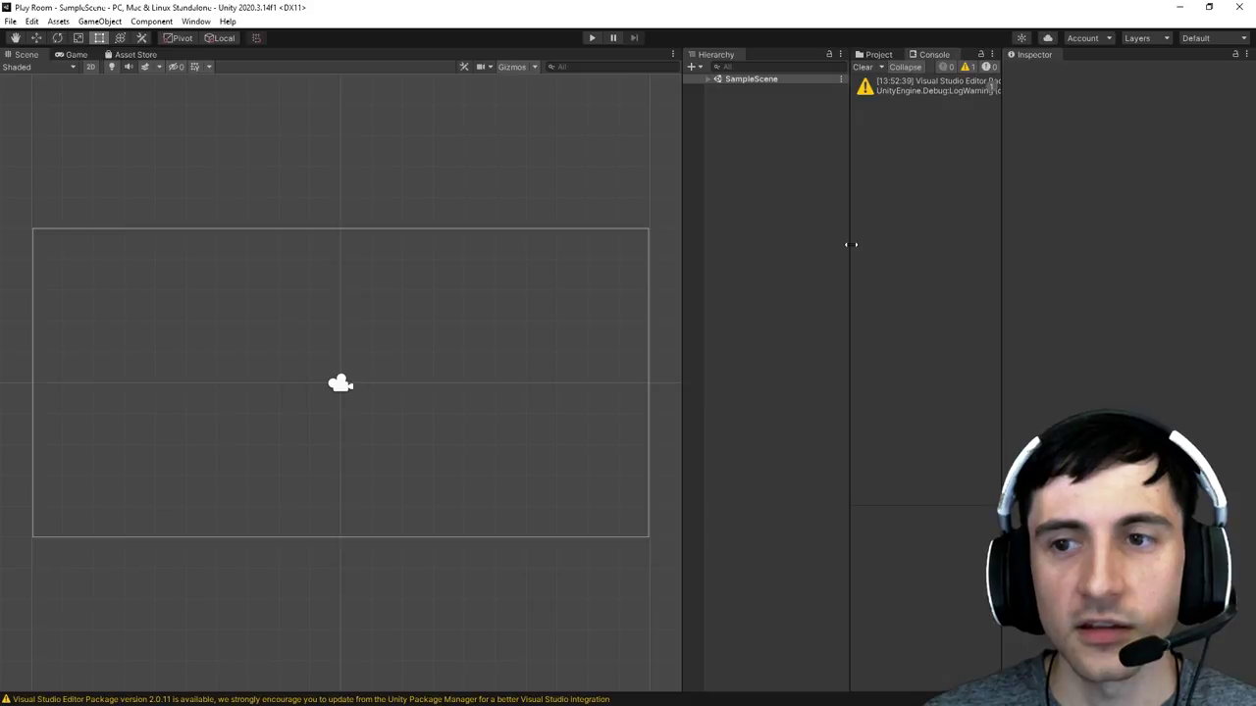
# Resize the column splitters to widen the Inspector and narrow the Scene view
pyautogui.moveTo(851, 244); pyautogui.dragTo(757, 245)
pyautogui.moveTo(1007, 245); pyautogui.dragTo(844, 241)
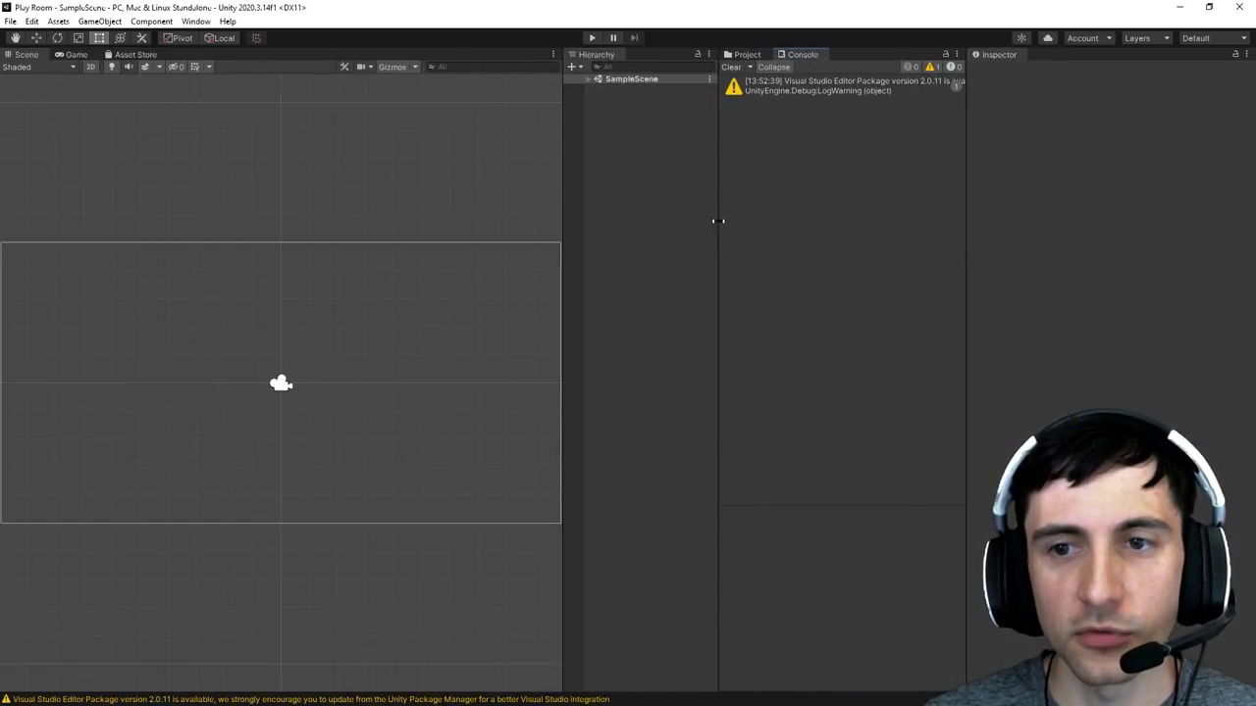
pyautogui.moveTo(718, 221)
pyautogui.mouseDown()
pyautogui.moveTo(650, 224)
pyautogui.moveTo(709, 222)
pyautogui.mouseUp()
pyautogui.moveTo(493, 213)
pyautogui.mouseDown()
pyautogui.moveTo(478, 209)
pyautogui.moveTo(492, 211)
pyautogui.mouseUp()
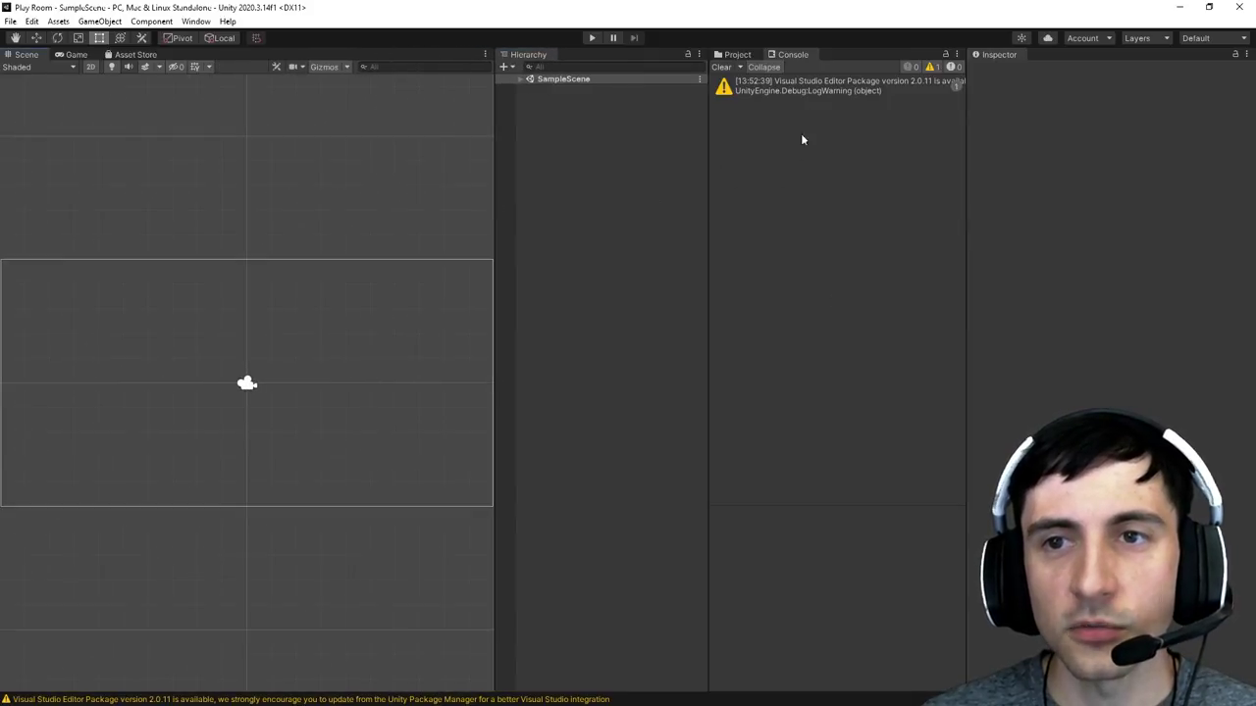
# Dock the Console tab above the Project files in its own panel
pyautogui.click(741, 56)
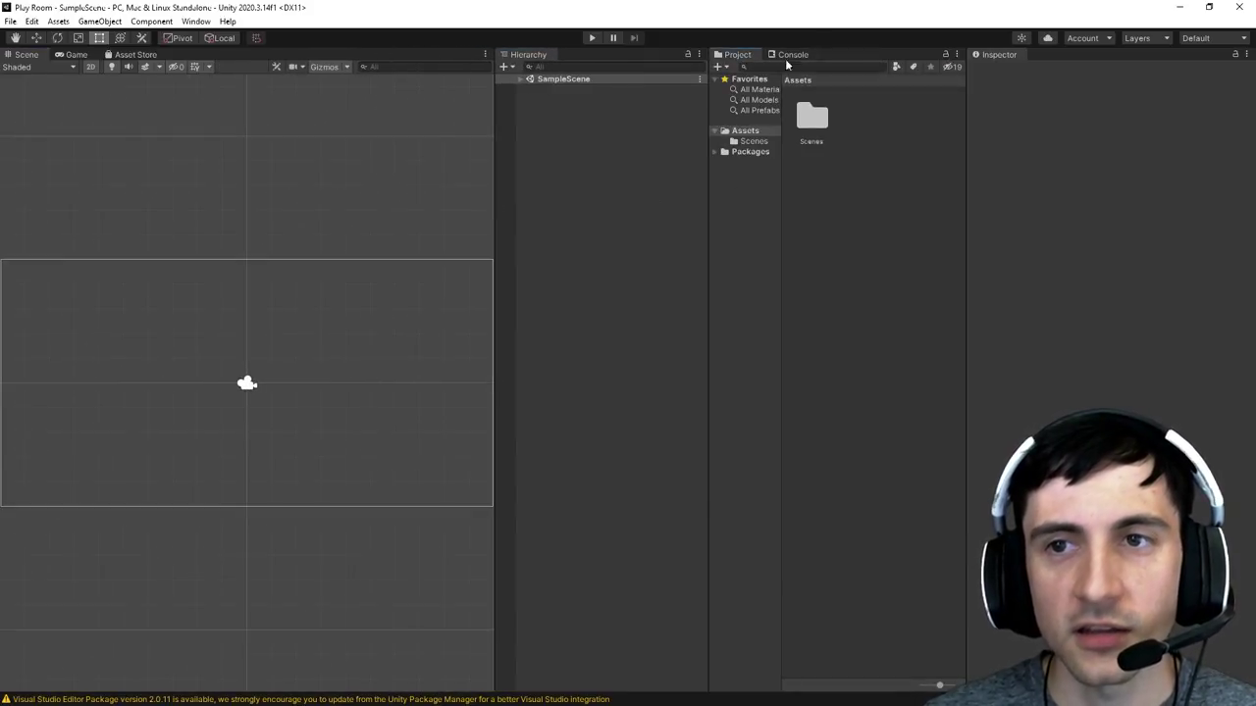
pyautogui.click(790, 55)
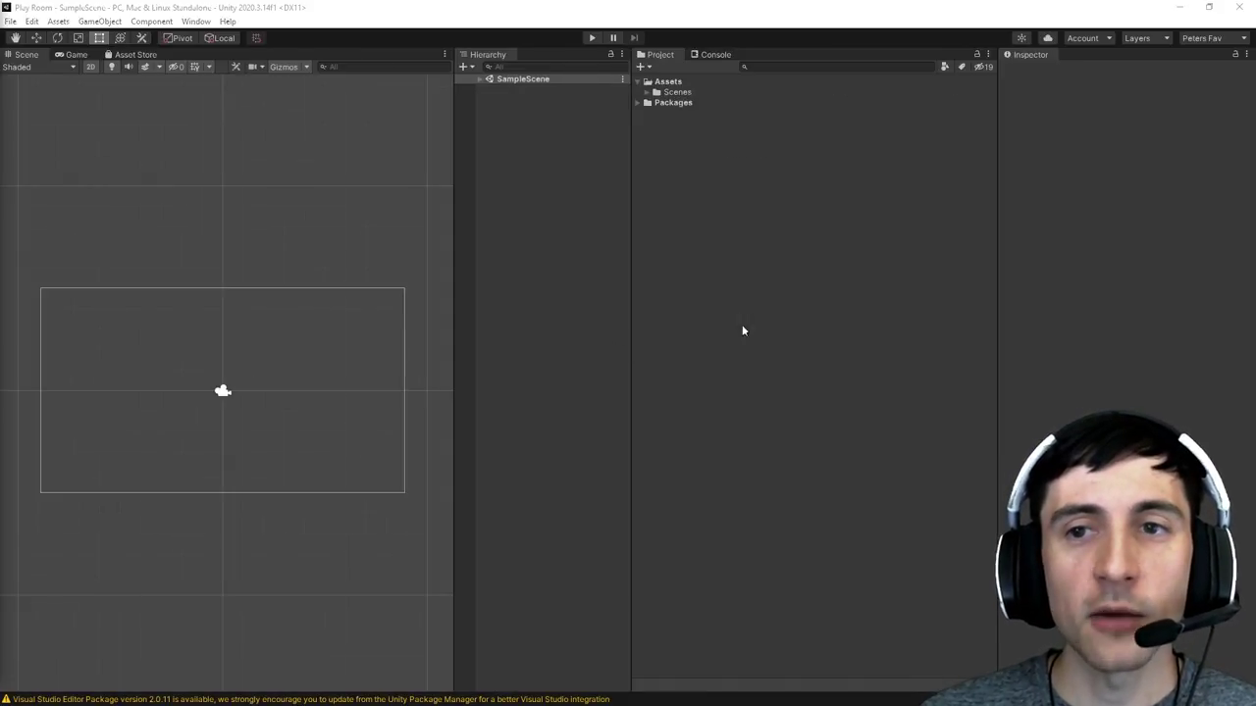
pyautogui.moveTo(717, 57); pyautogui.dragTo(698, 110)
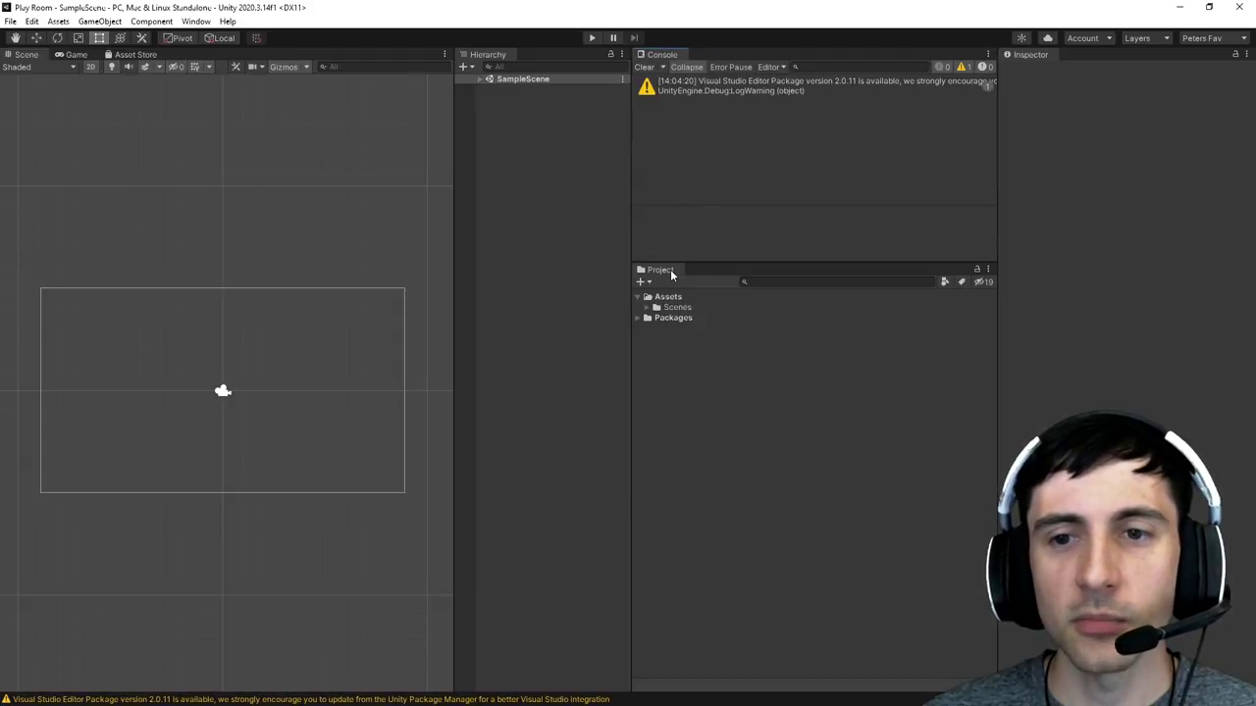
# Expand Packages and Scenes, then switch the Project window to Two Column Layout
pyautogui.click(647, 318)
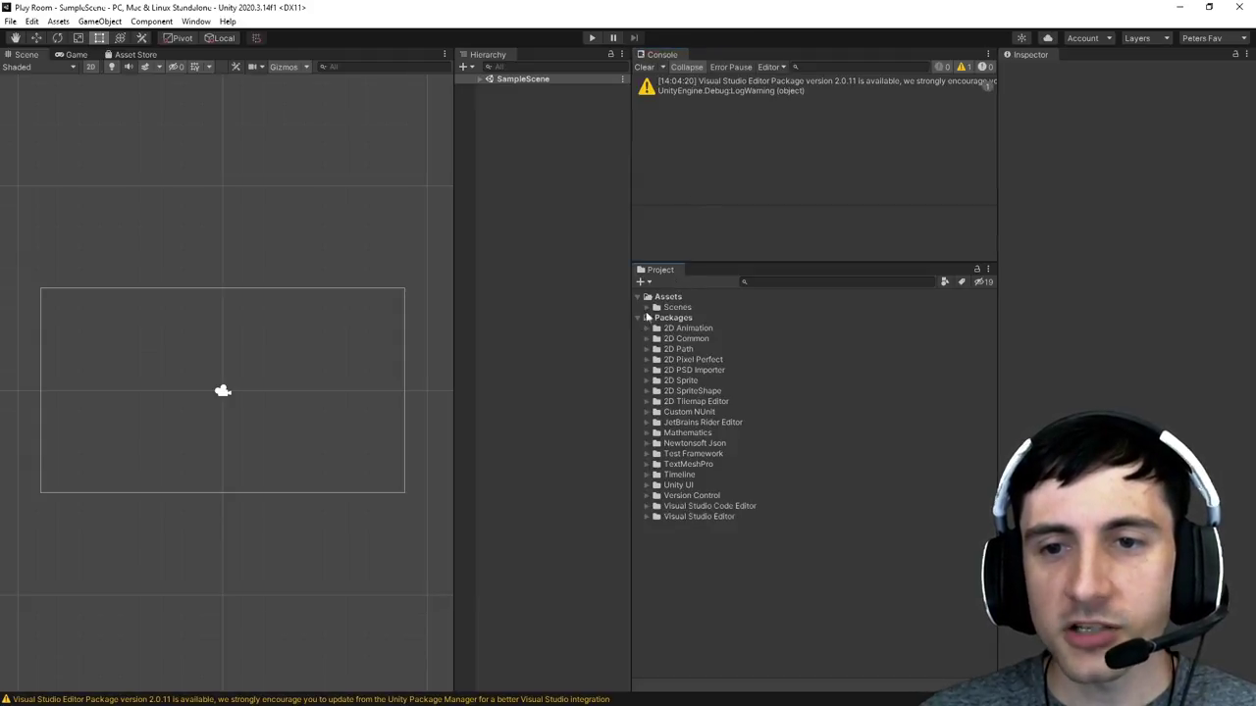
pyautogui.click(646, 308)
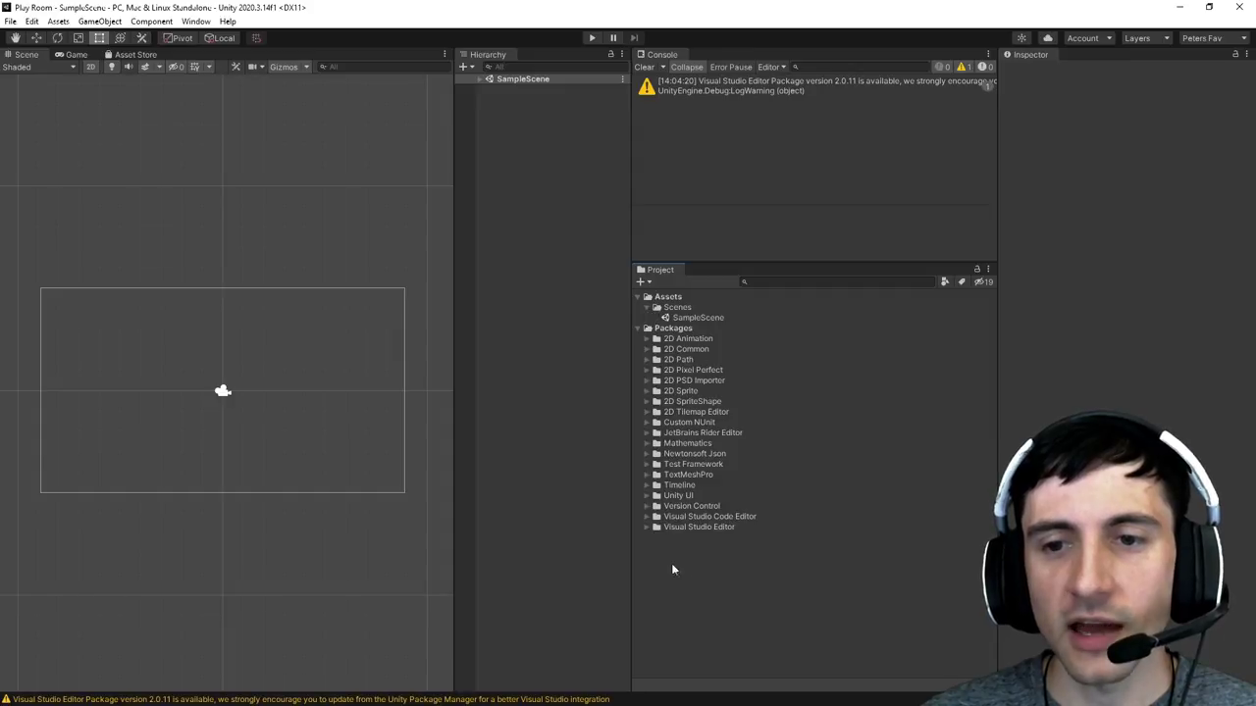
pyautogui.click(989, 271)
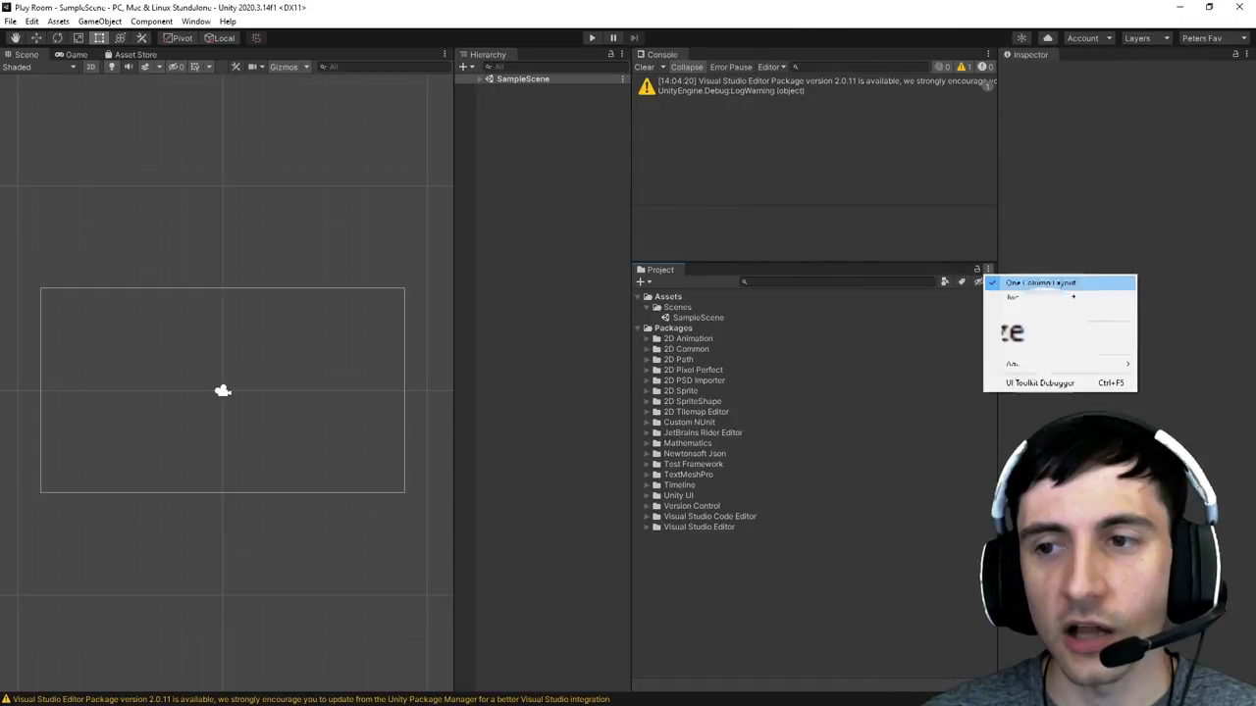
pyautogui.click(1037, 297)
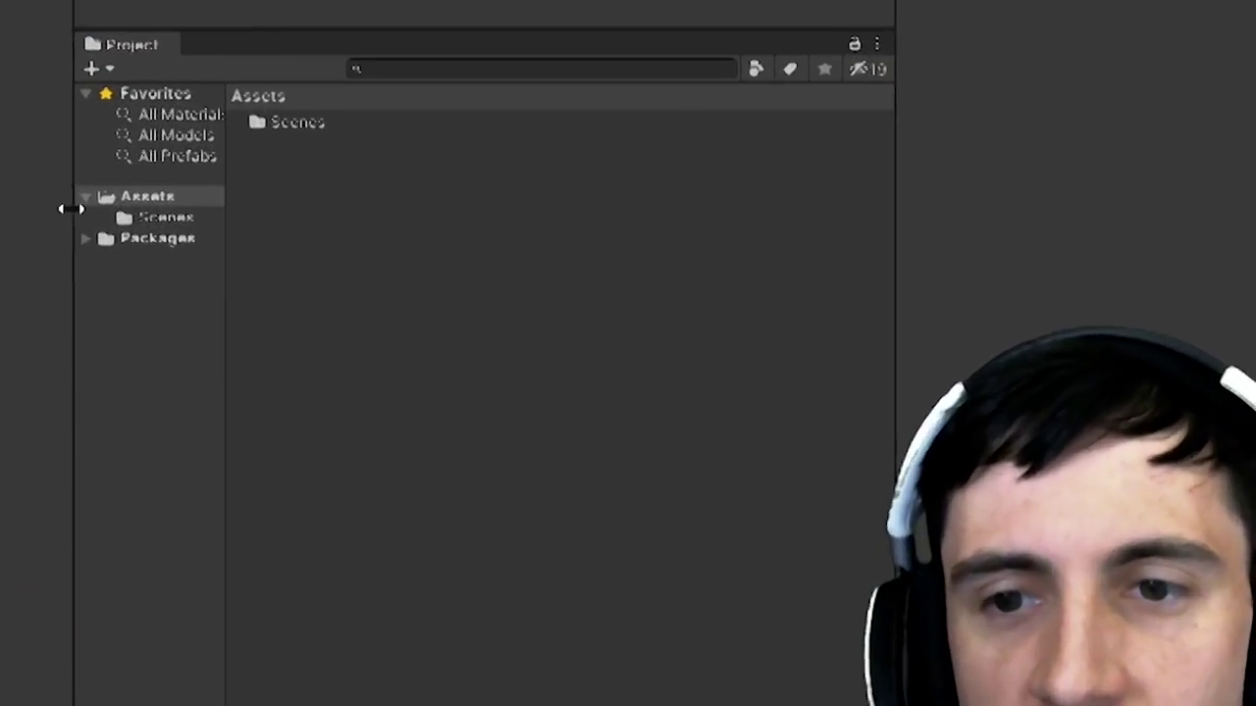
# Expand Packages, 2D Animation, 2D PSD Importer and 2D SpriteShape, and widen the folder tree
pyautogui.click(85, 238)
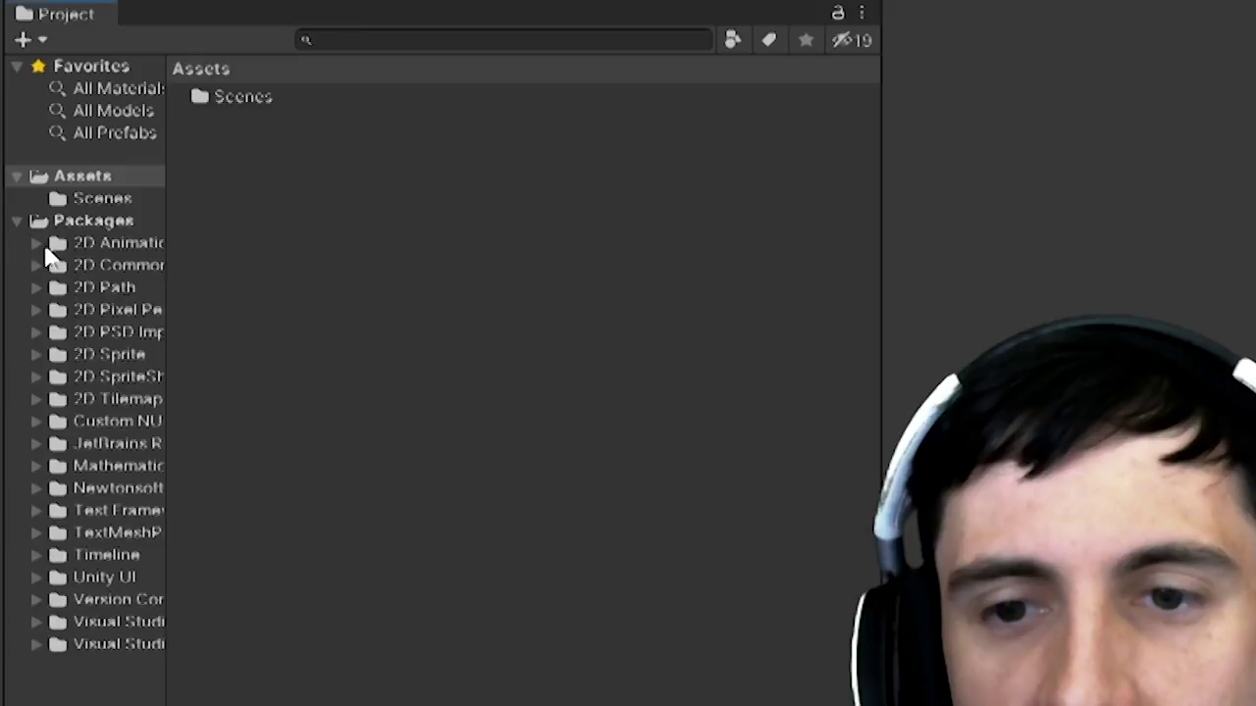
pyautogui.click(115, 260)
pyautogui.click(79, 331)
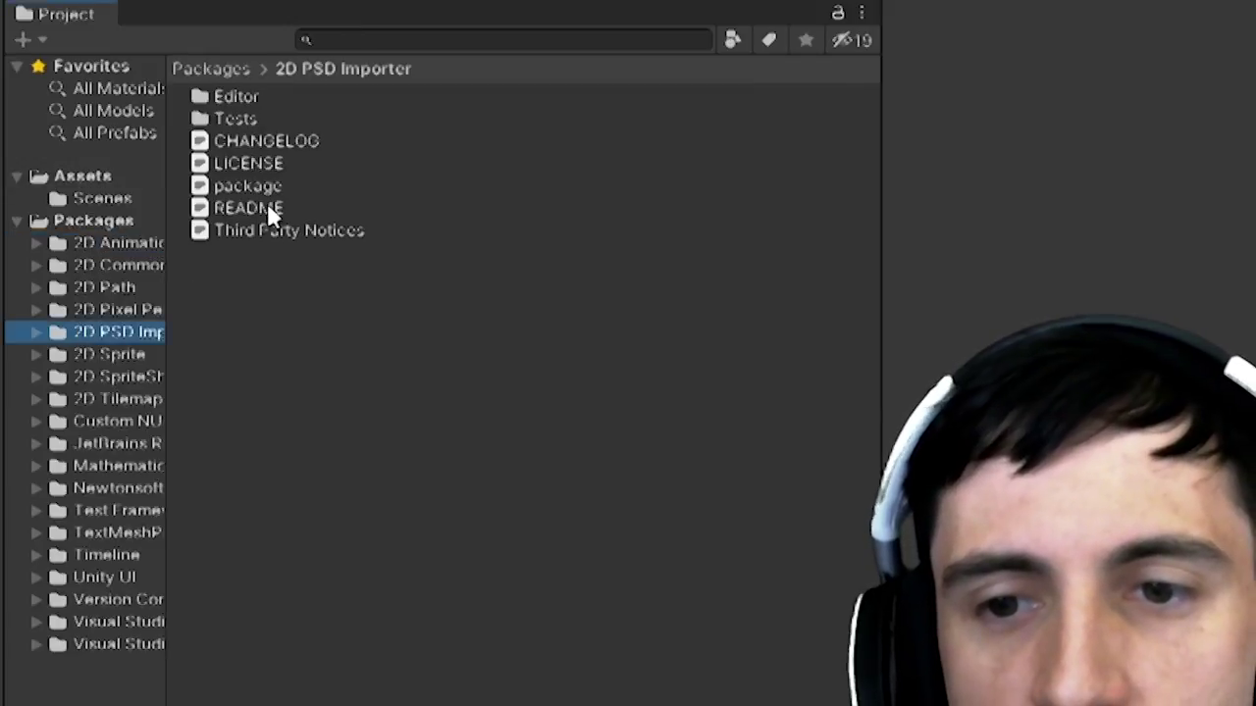
pyautogui.click(111, 377)
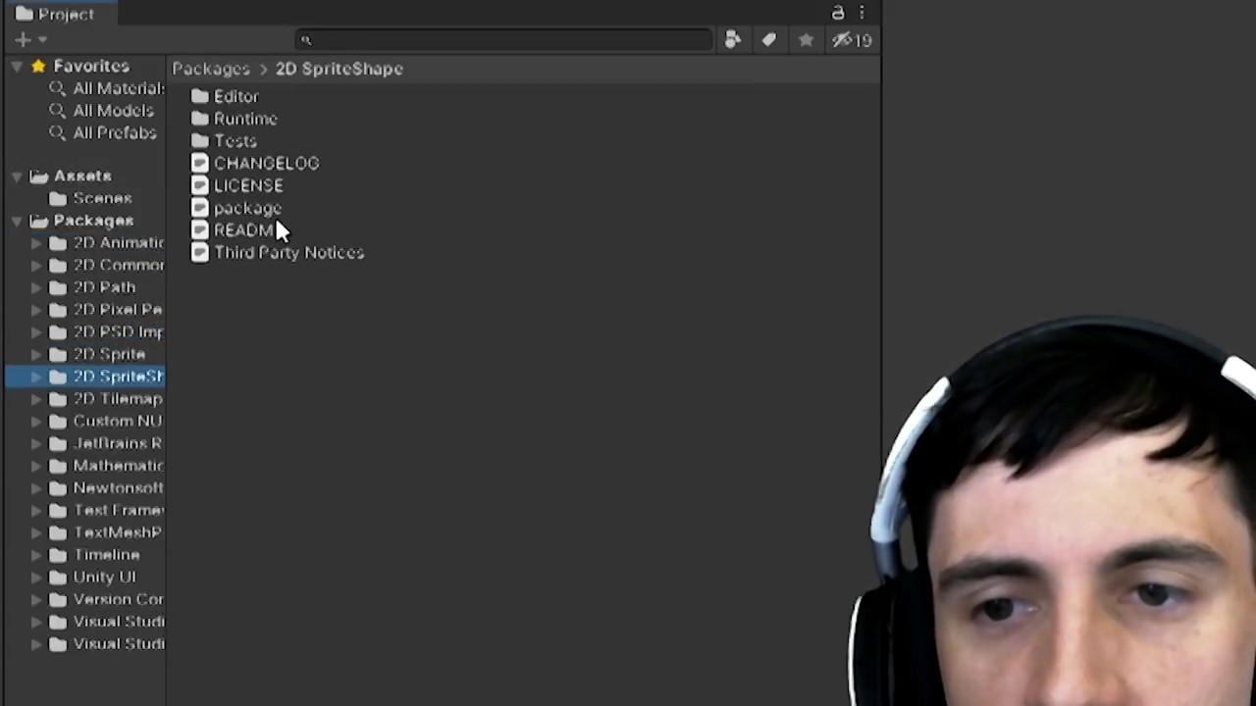
pyautogui.moveTo(167, 362); pyautogui.dragTo(252, 363)
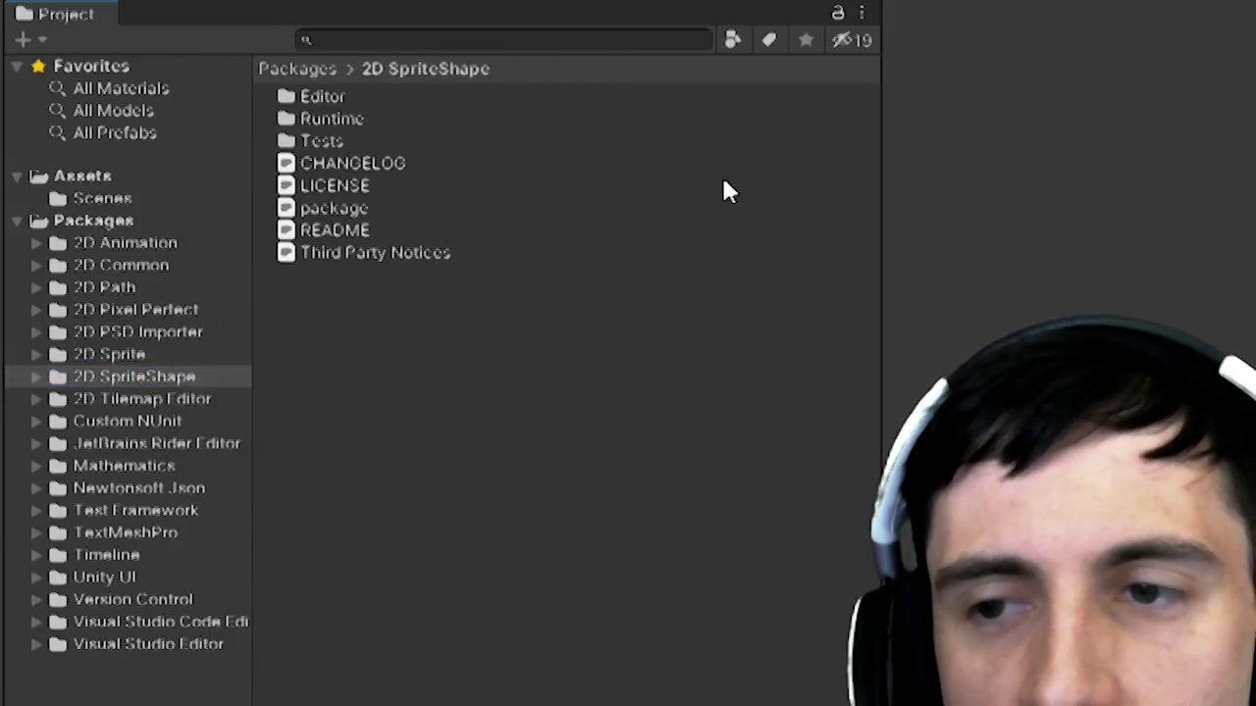
# Return to One Column Layout and expand 2D Common down to its InternalBridge folder
pyautogui.click(861, 14)
pyautogui.click(917, 44)
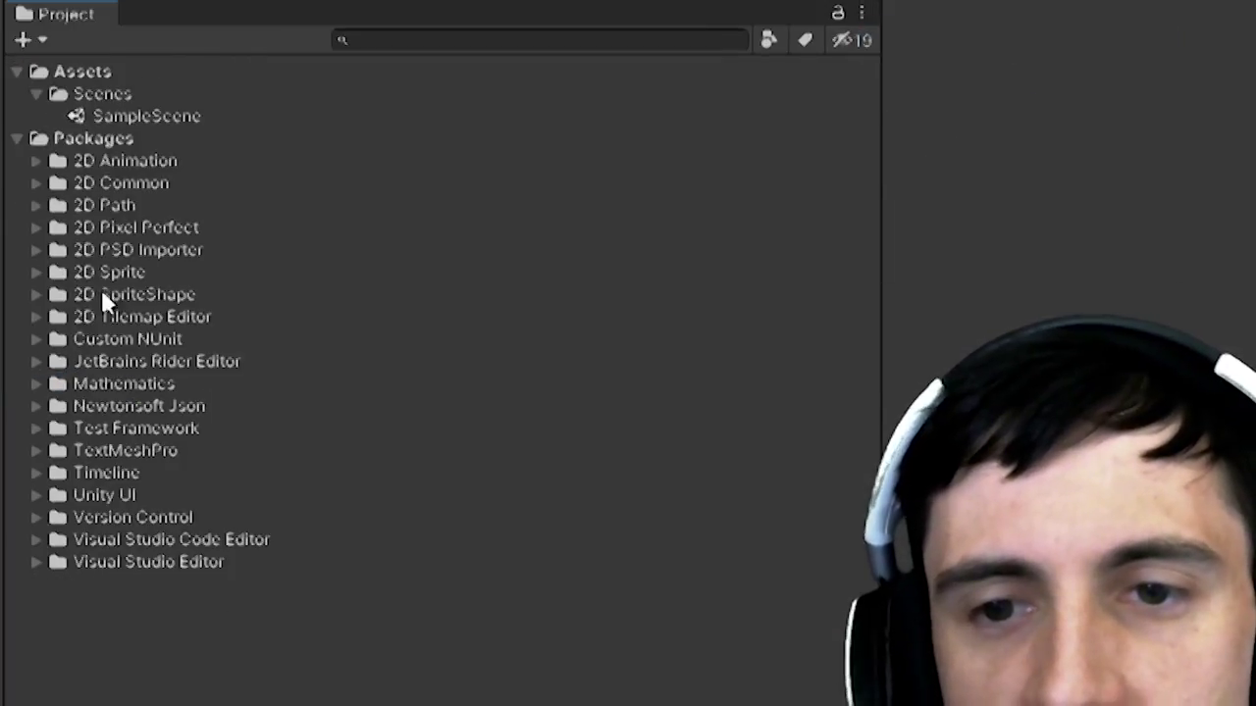
pyautogui.click(71, 186)
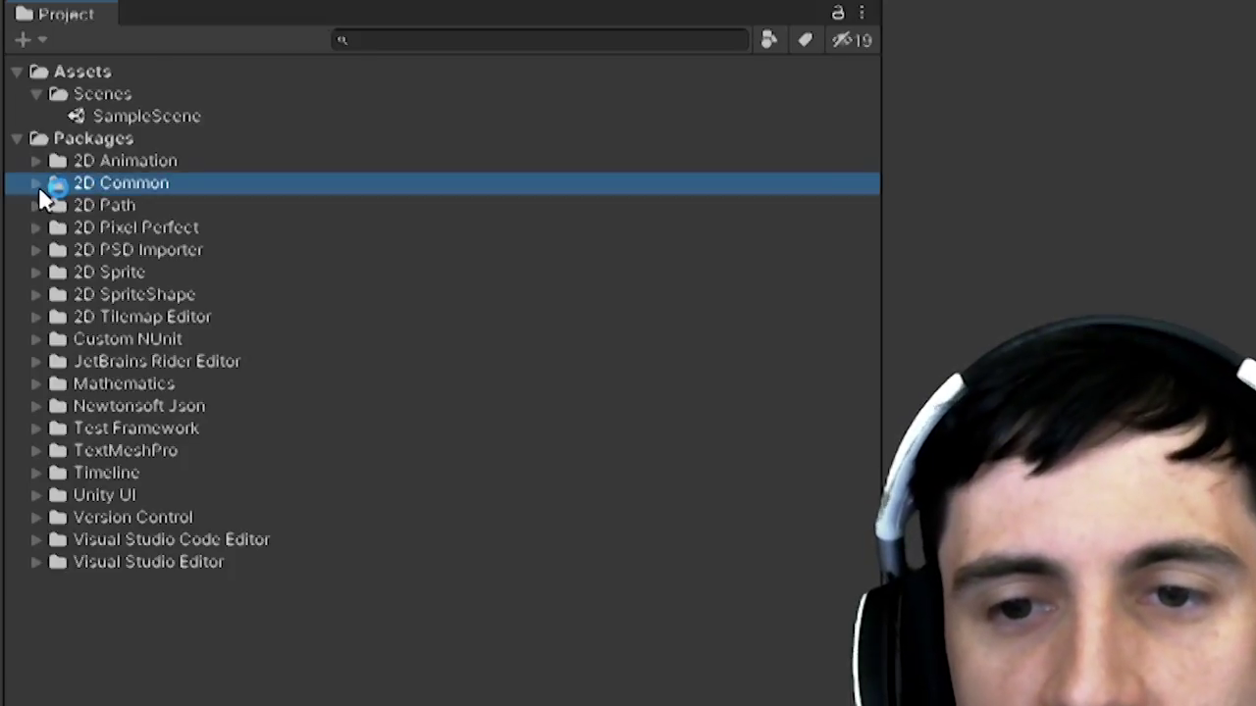
pyautogui.click(36, 185)
pyautogui.click(52, 204)
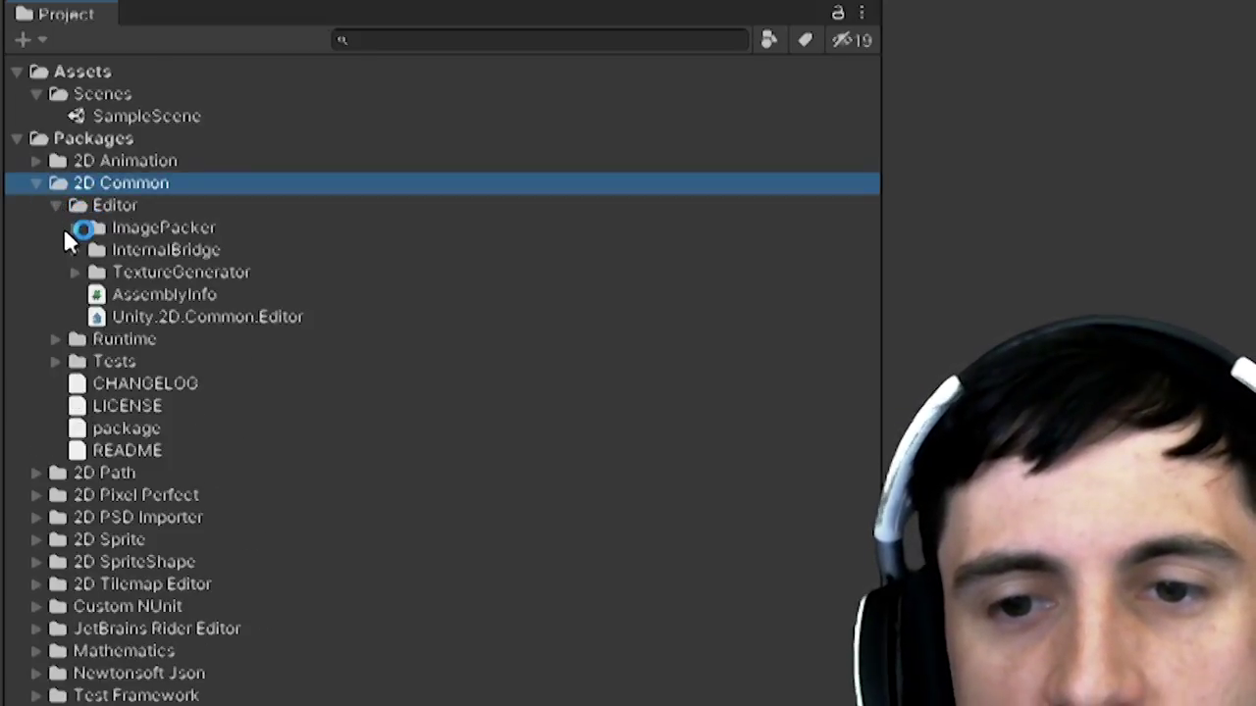
pyautogui.click(84, 252)
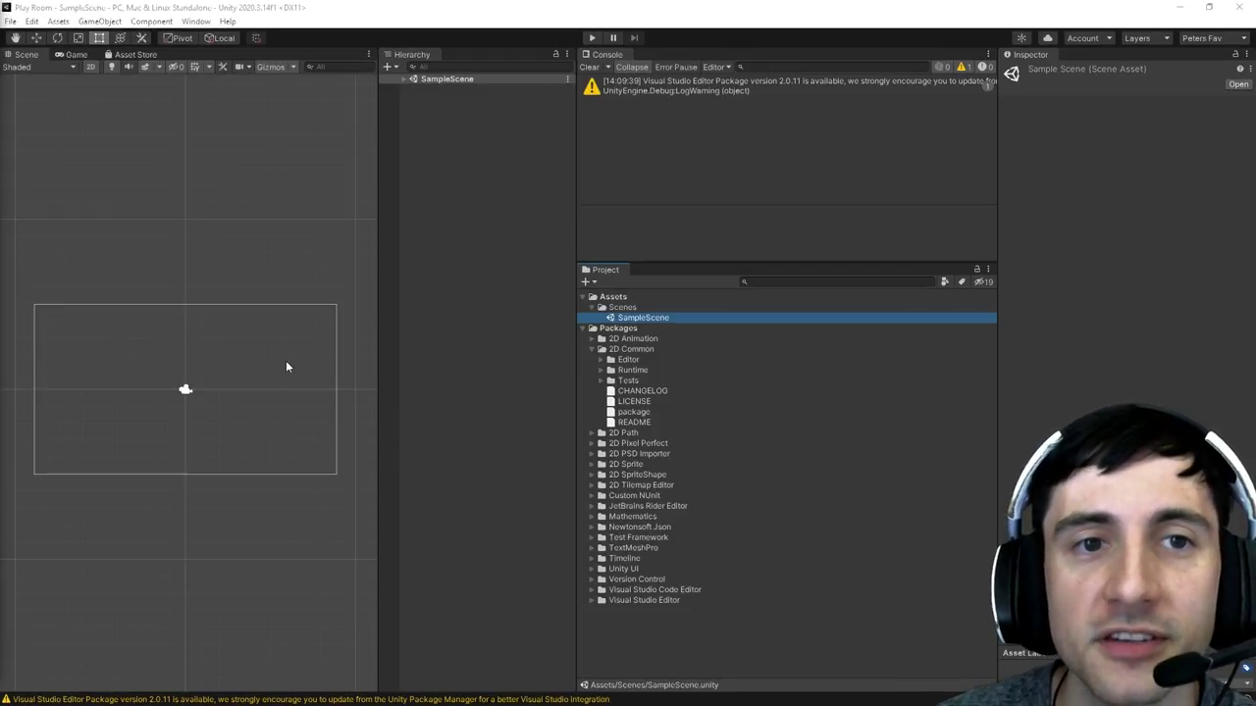
# Check the saved layouts under Window > Layouts without changing anything
pyautogui.click(196, 21)
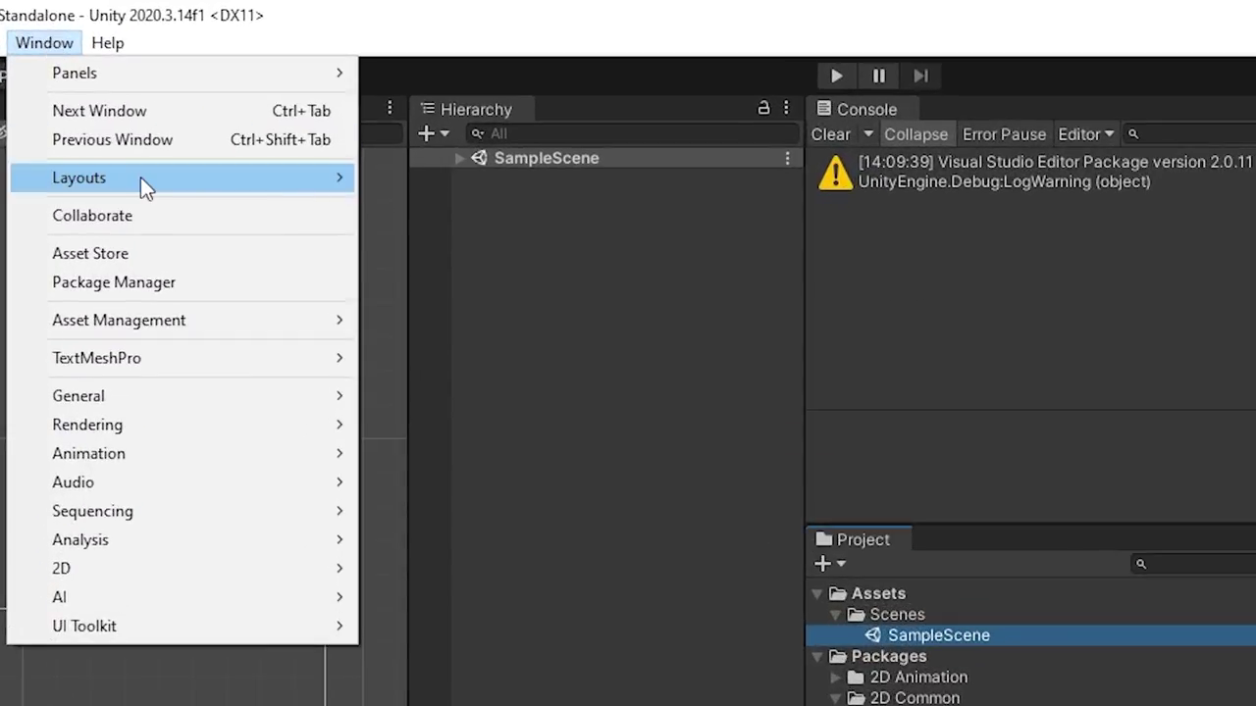
pyautogui.moveTo(243, 88)
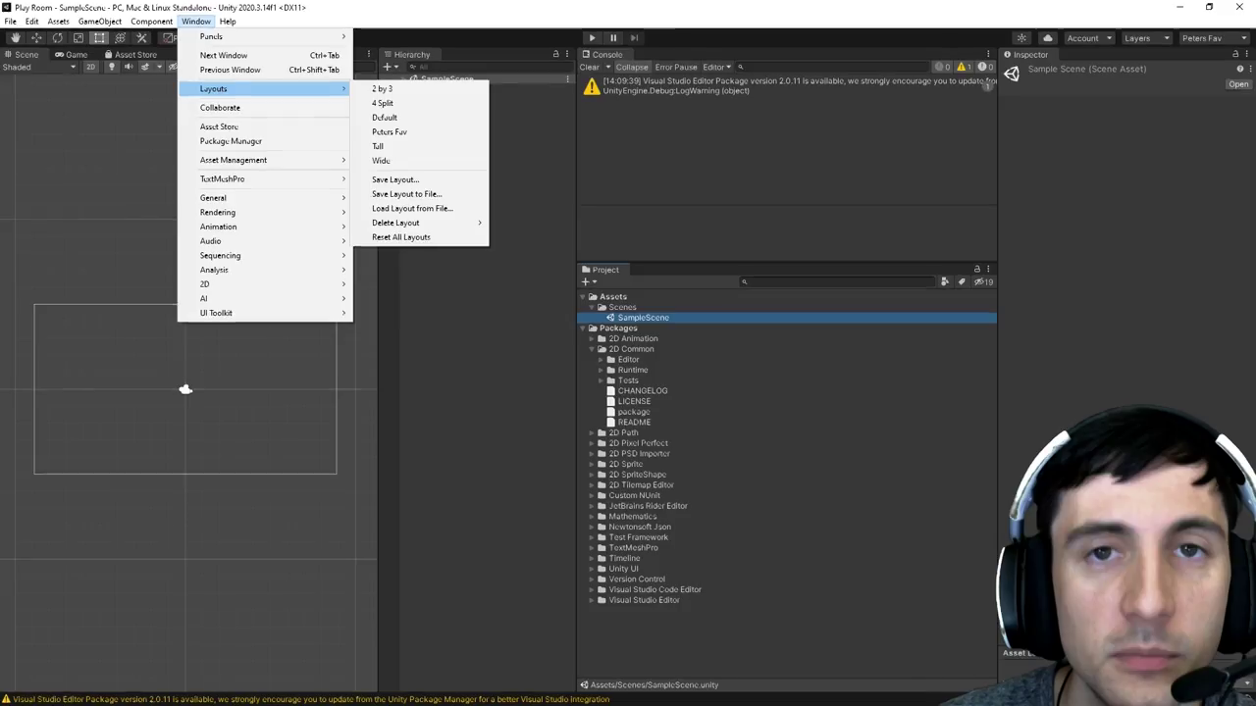
pyautogui.click(385, 338)
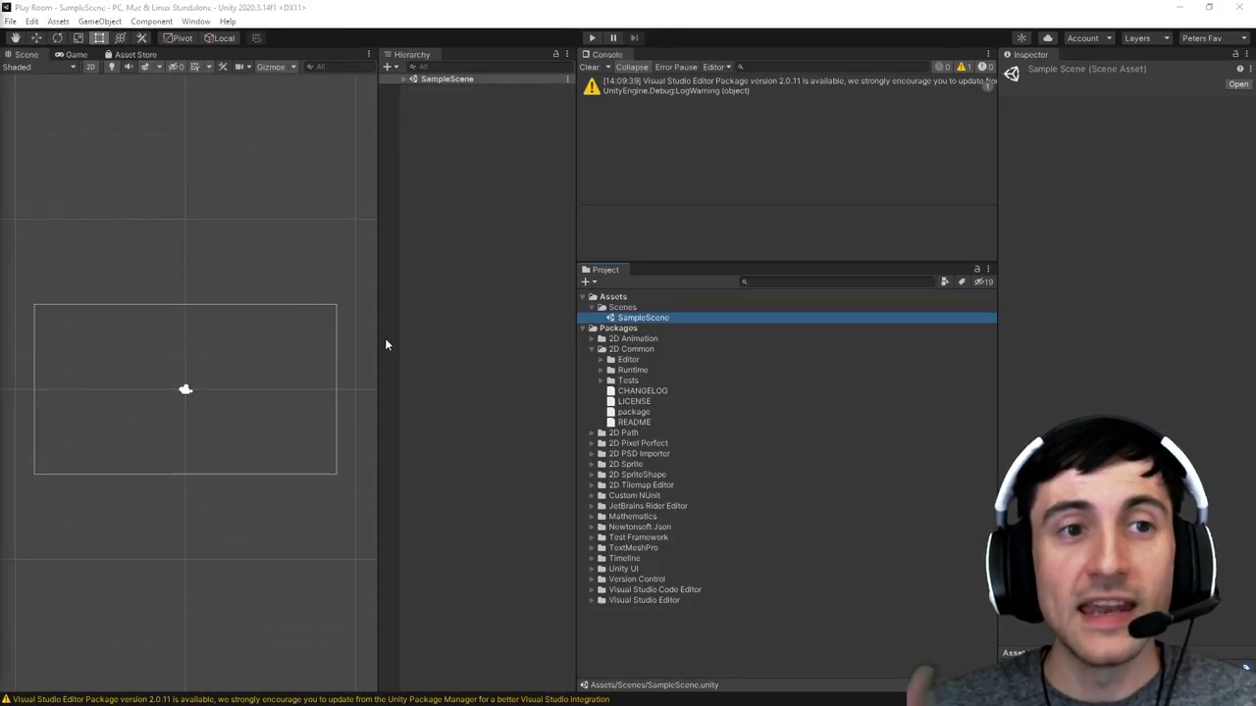
# Save the current scene and then the whole project from the File menu
pyautogui.click(14, 22)
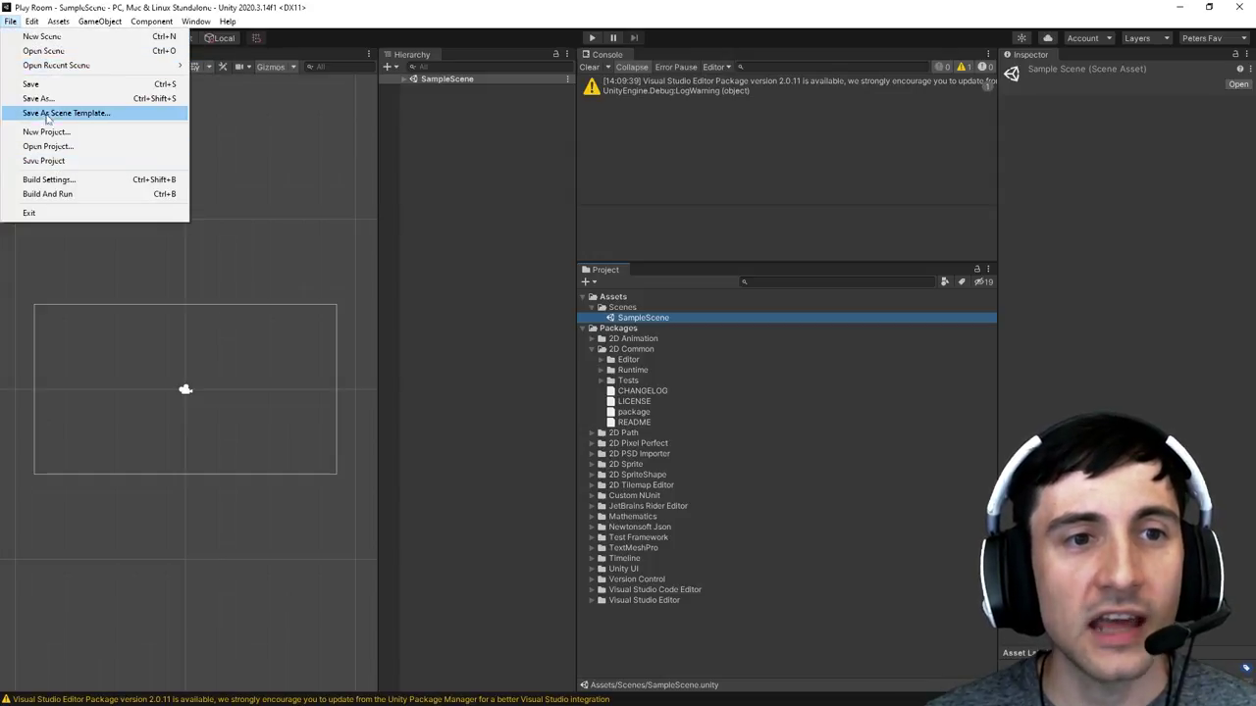
pyautogui.click(32, 84)
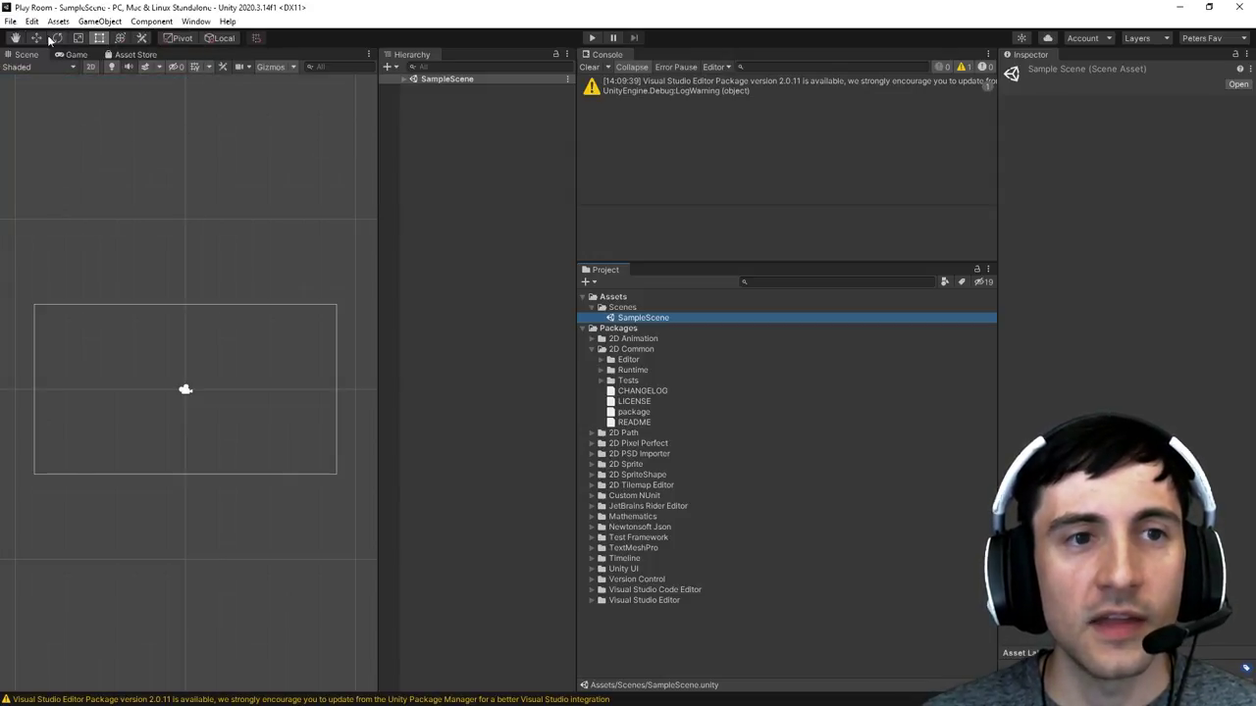
pyautogui.click(11, 21)
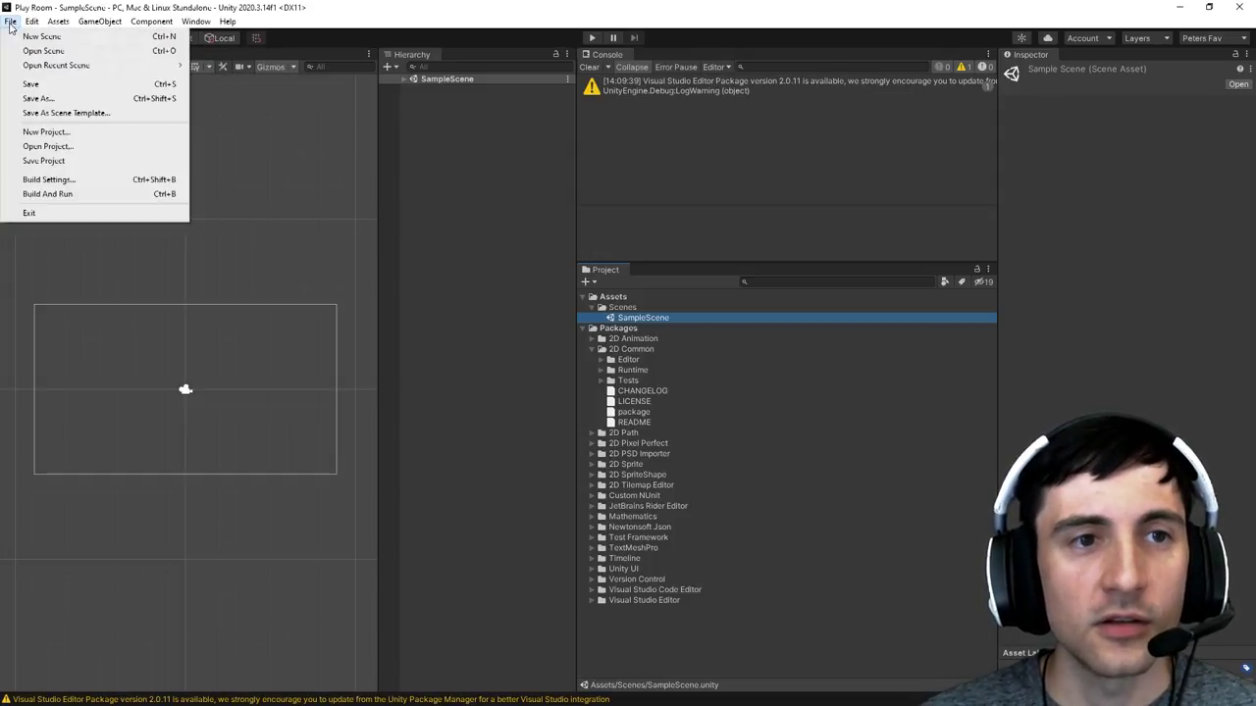
pyautogui.click(46, 163)
# Open the Save As scene dialog and cancel it without saving a copy
pyautogui.click(10, 22)
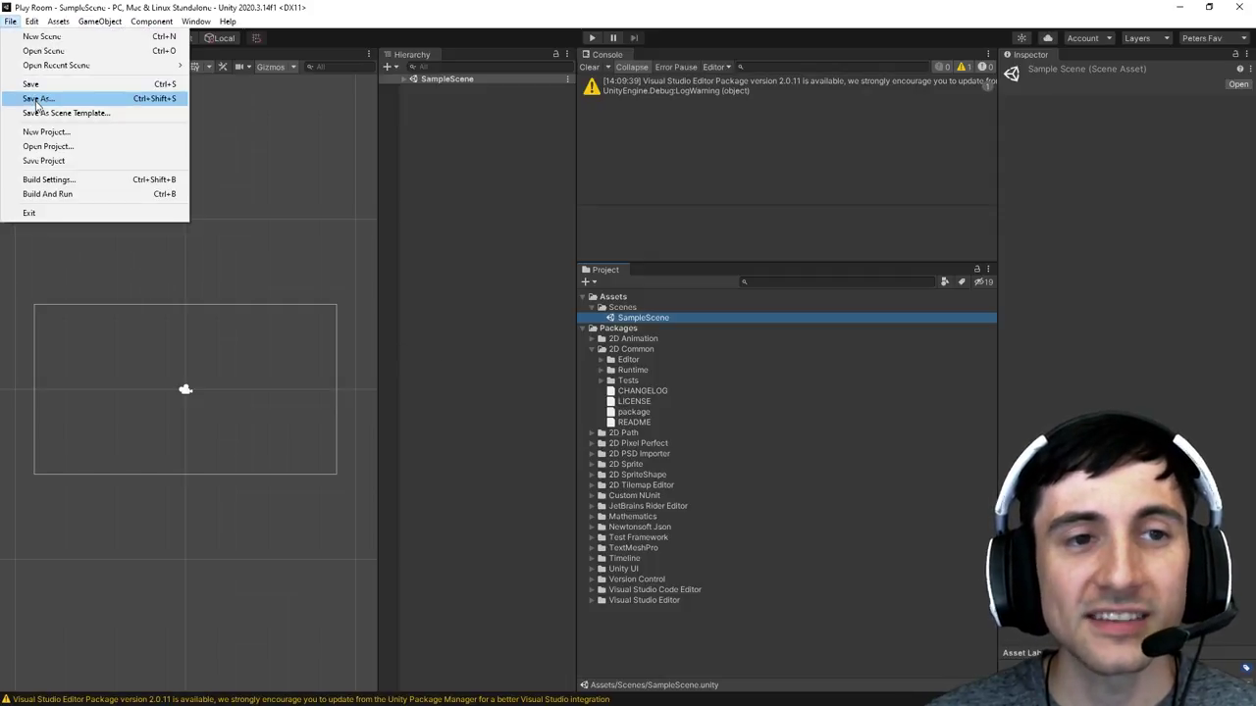
pyautogui.click(36, 99)
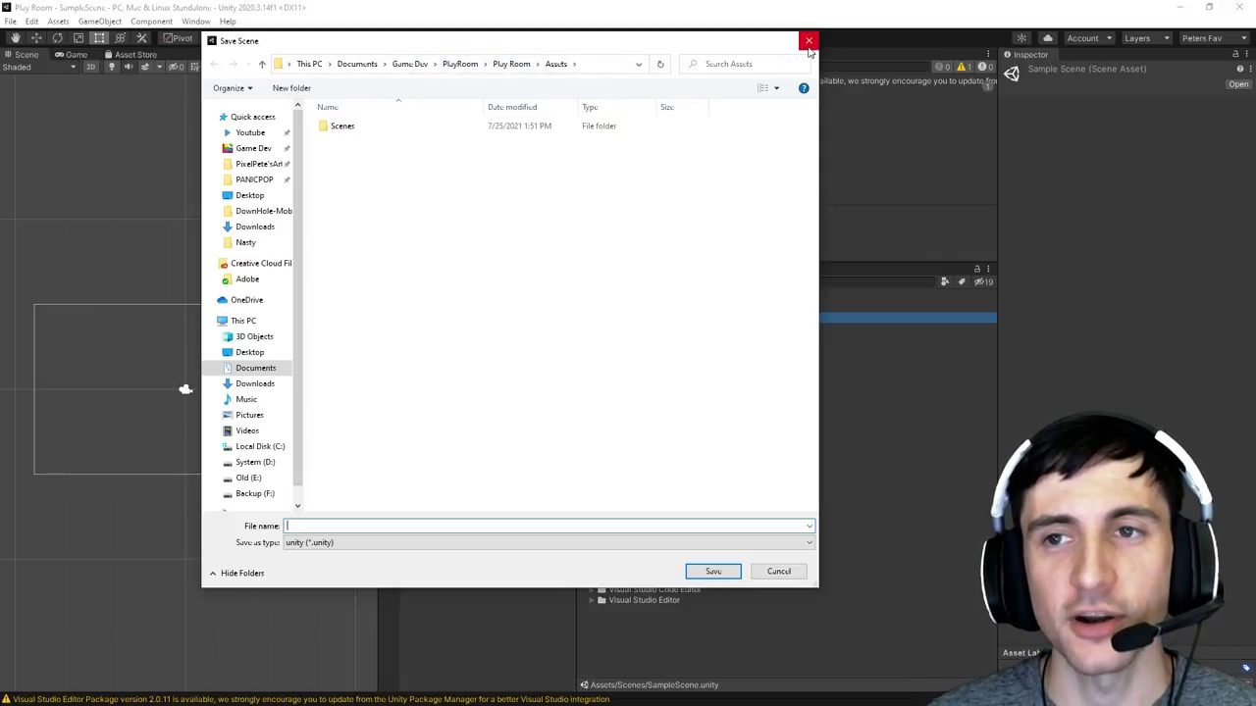
pyautogui.click(809, 42)
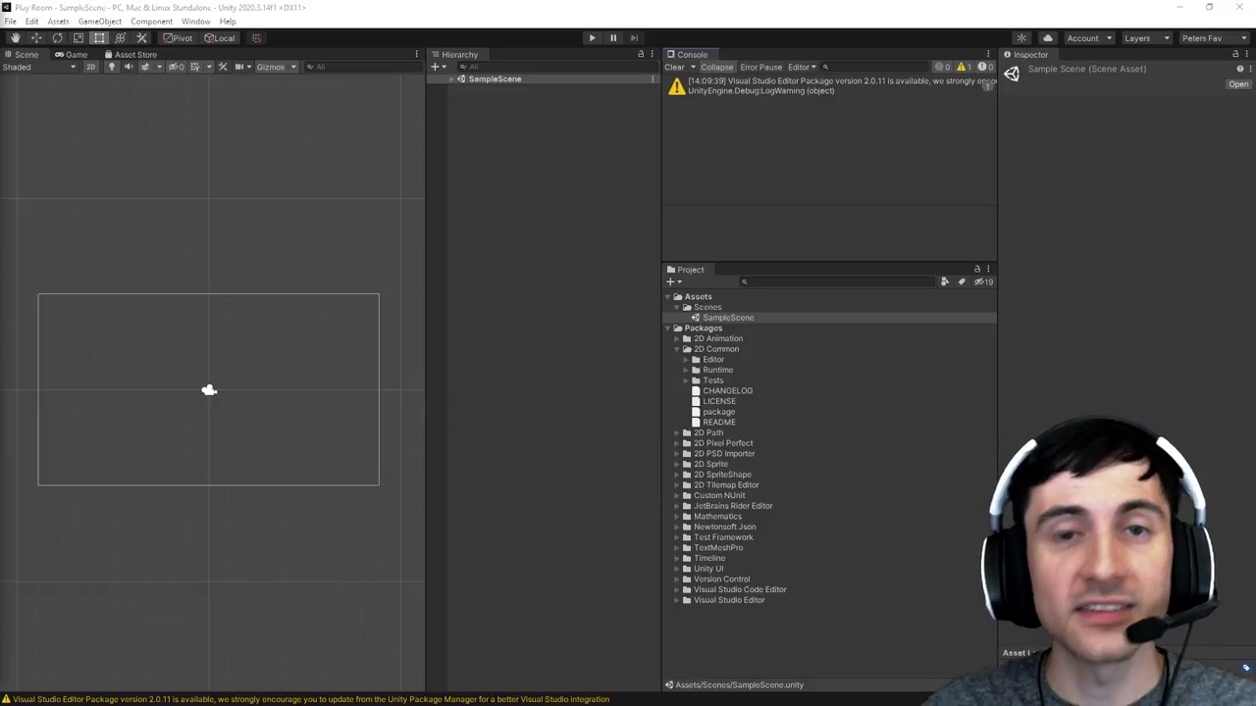